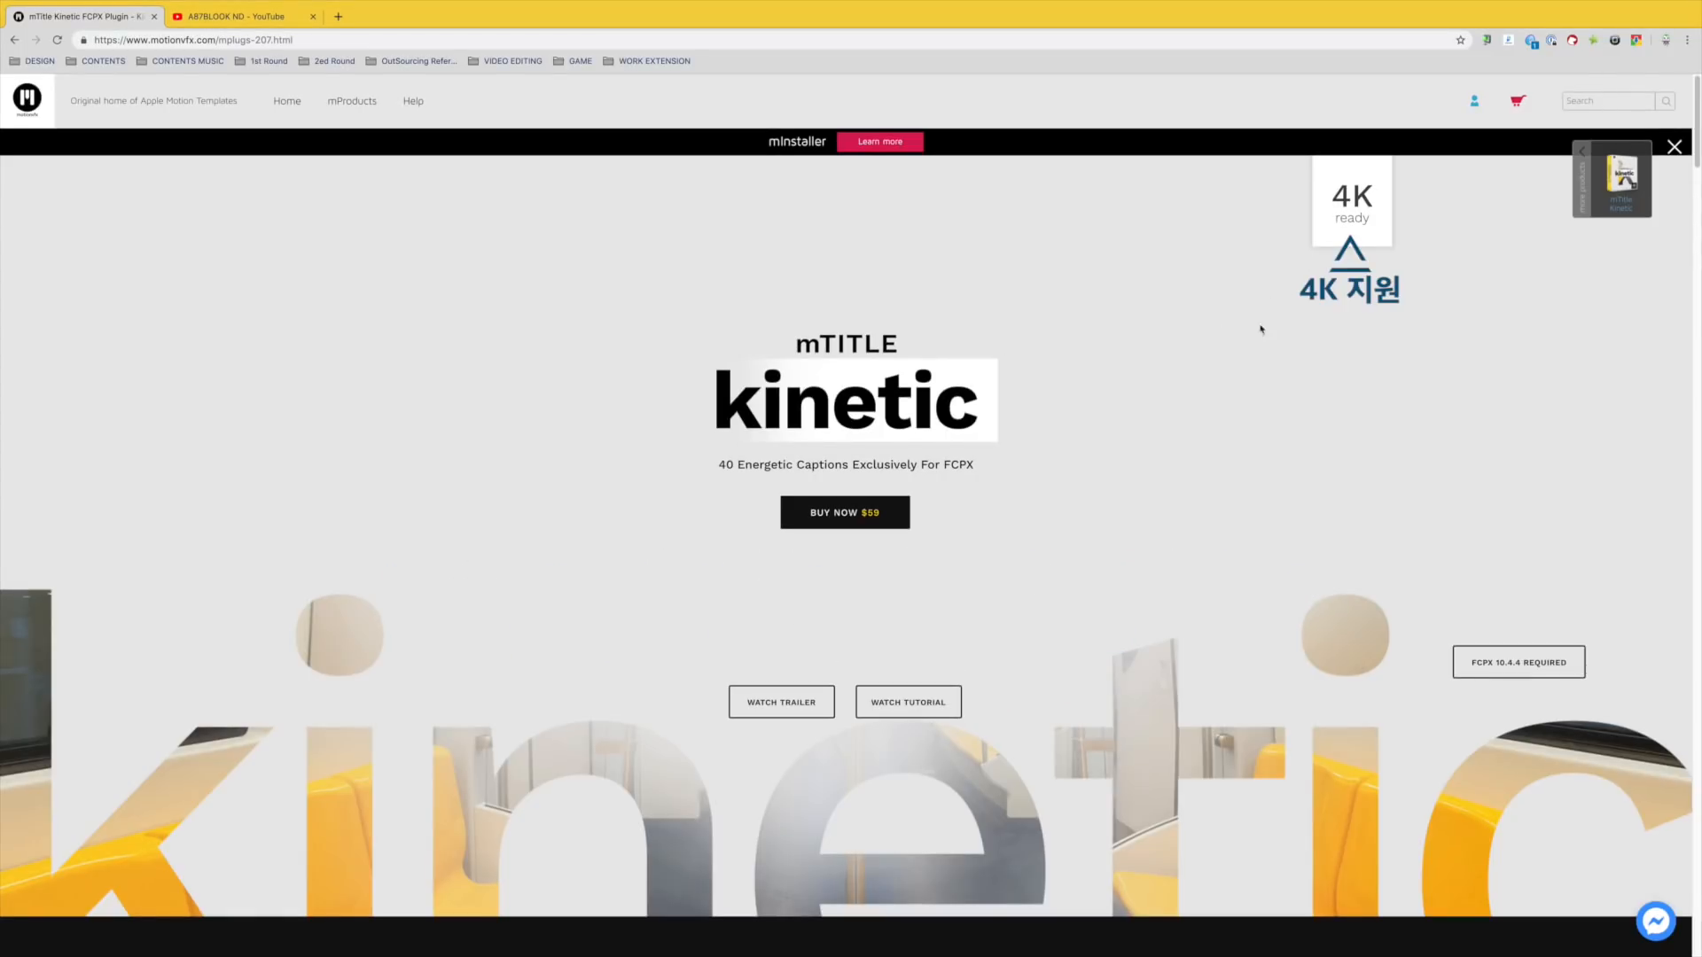
Look through the mTitle Kinetic product page, from the trailer section to the grid of feature and typography examples
{"action": "scroll", "coordinate": [1155, 388], "scroll_direction": "down", "scroll_amount": 9}
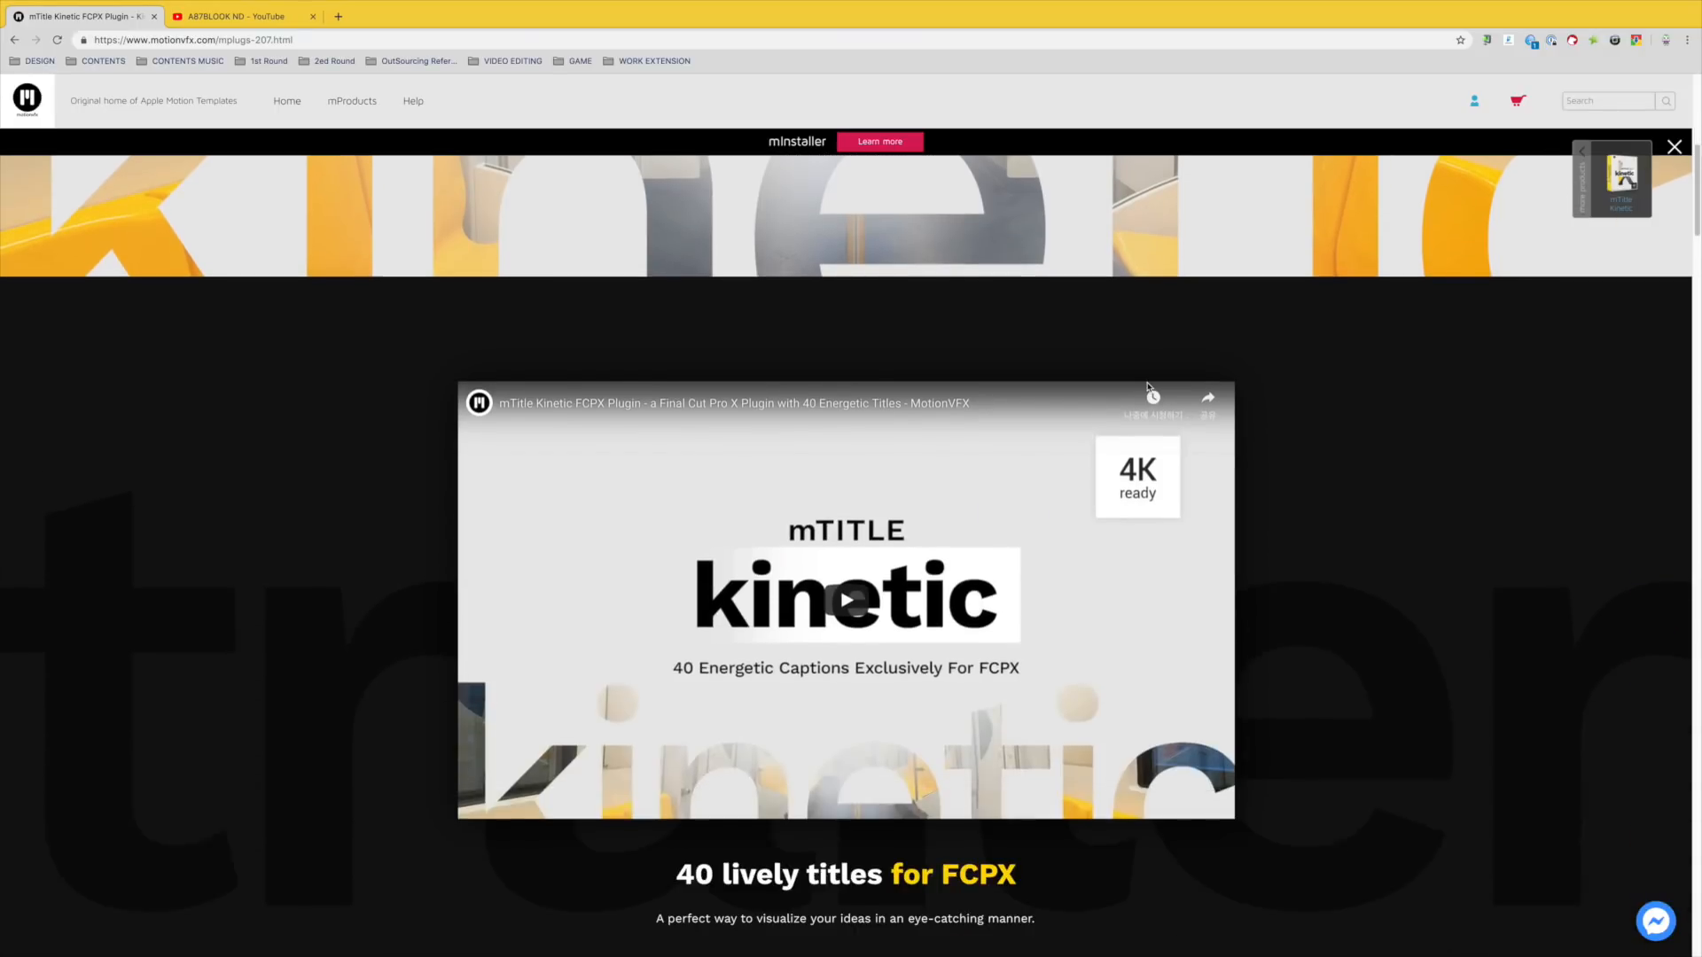
{"action": "scroll", "coordinate": [1289, 441], "scroll_direction": "down", "scroll_amount": 1}
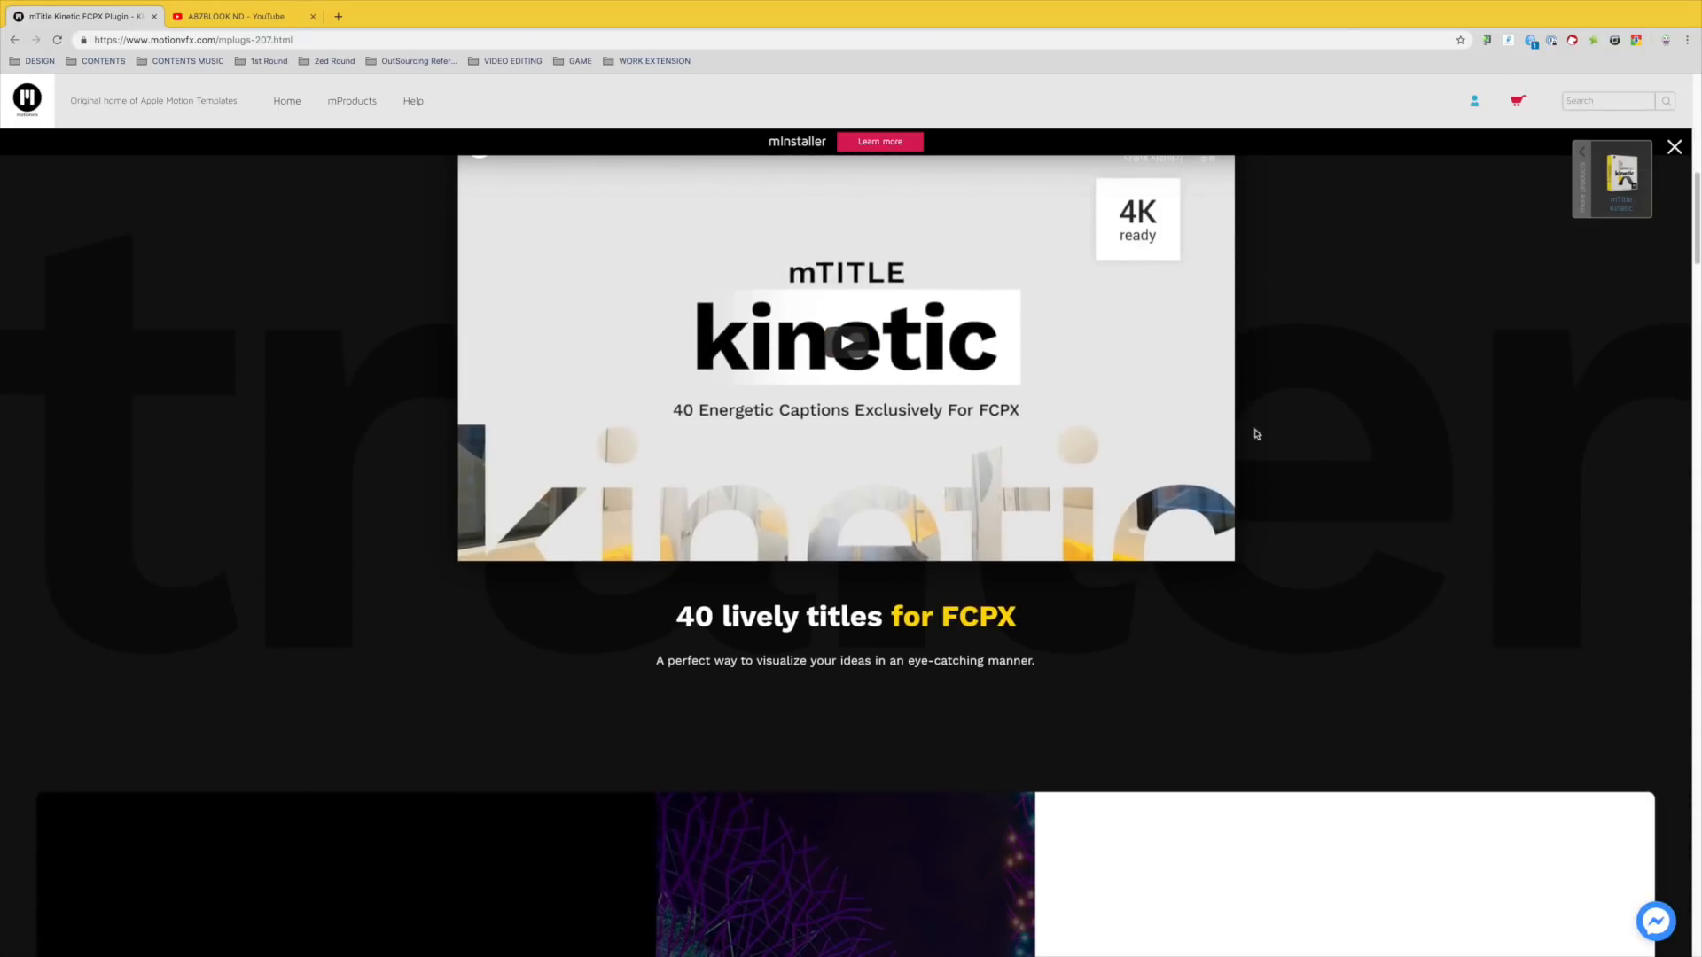
{"action": "scroll", "coordinate": [1194, 441], "scroll_direction": "up", "scroll_amount": 2}
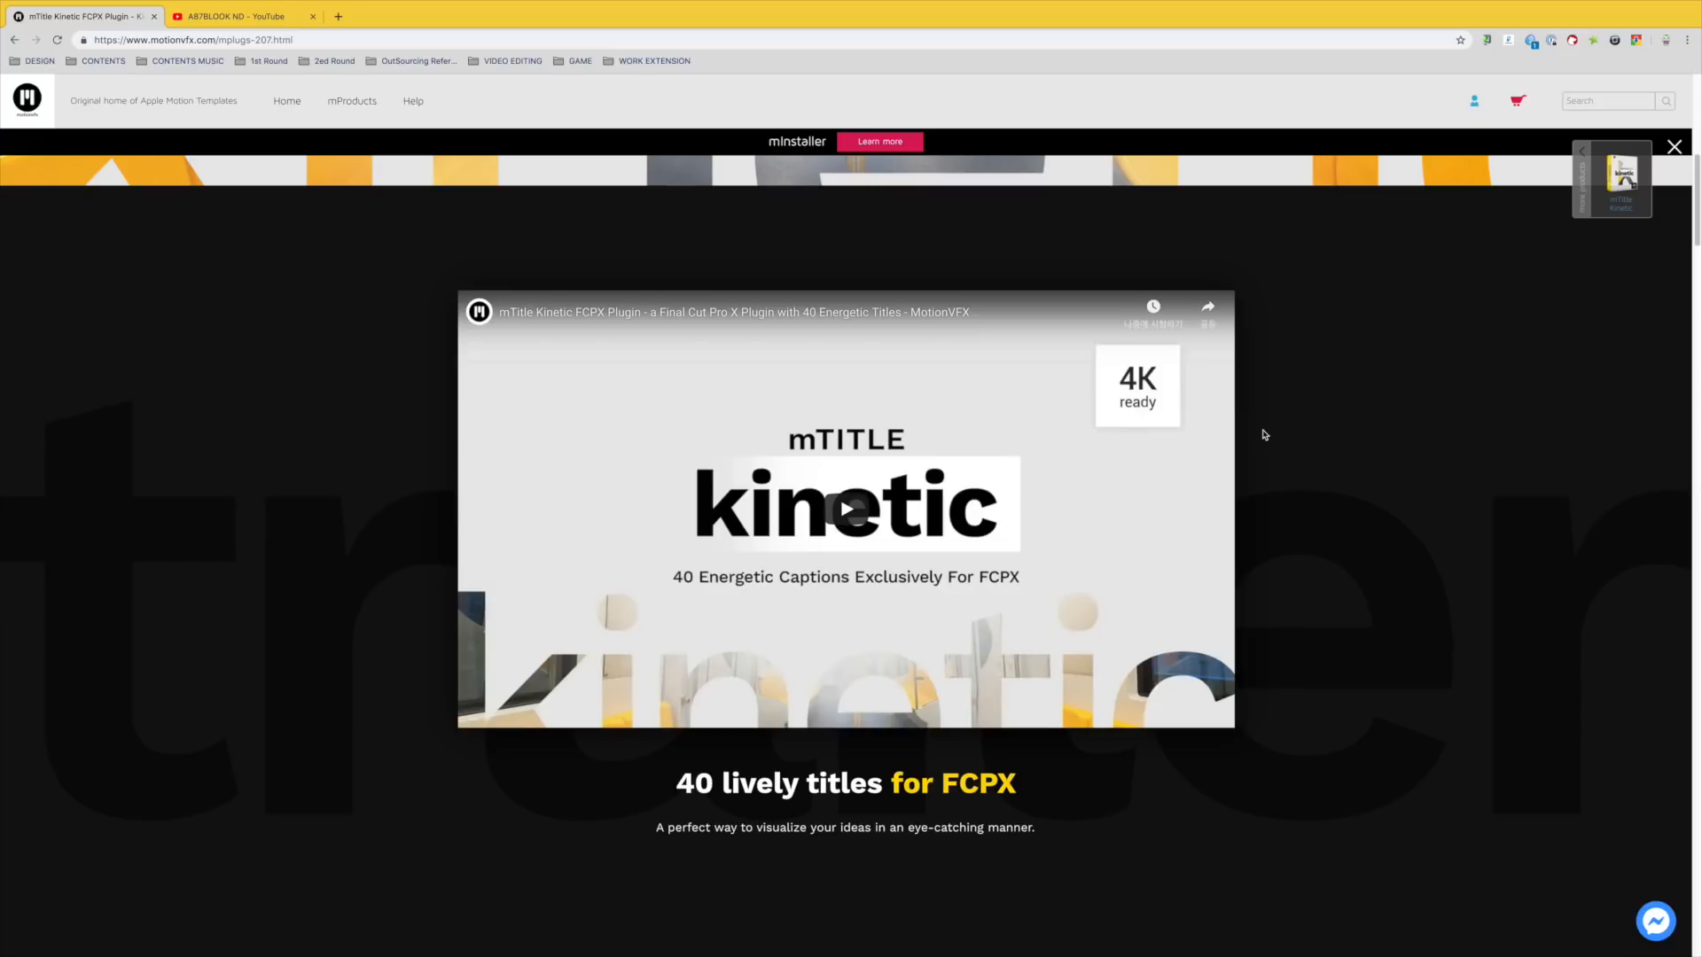
{"action": "scroll", "coordinate": [1264, 434], "scroll_direction": "down", "scroll_amount": 10}
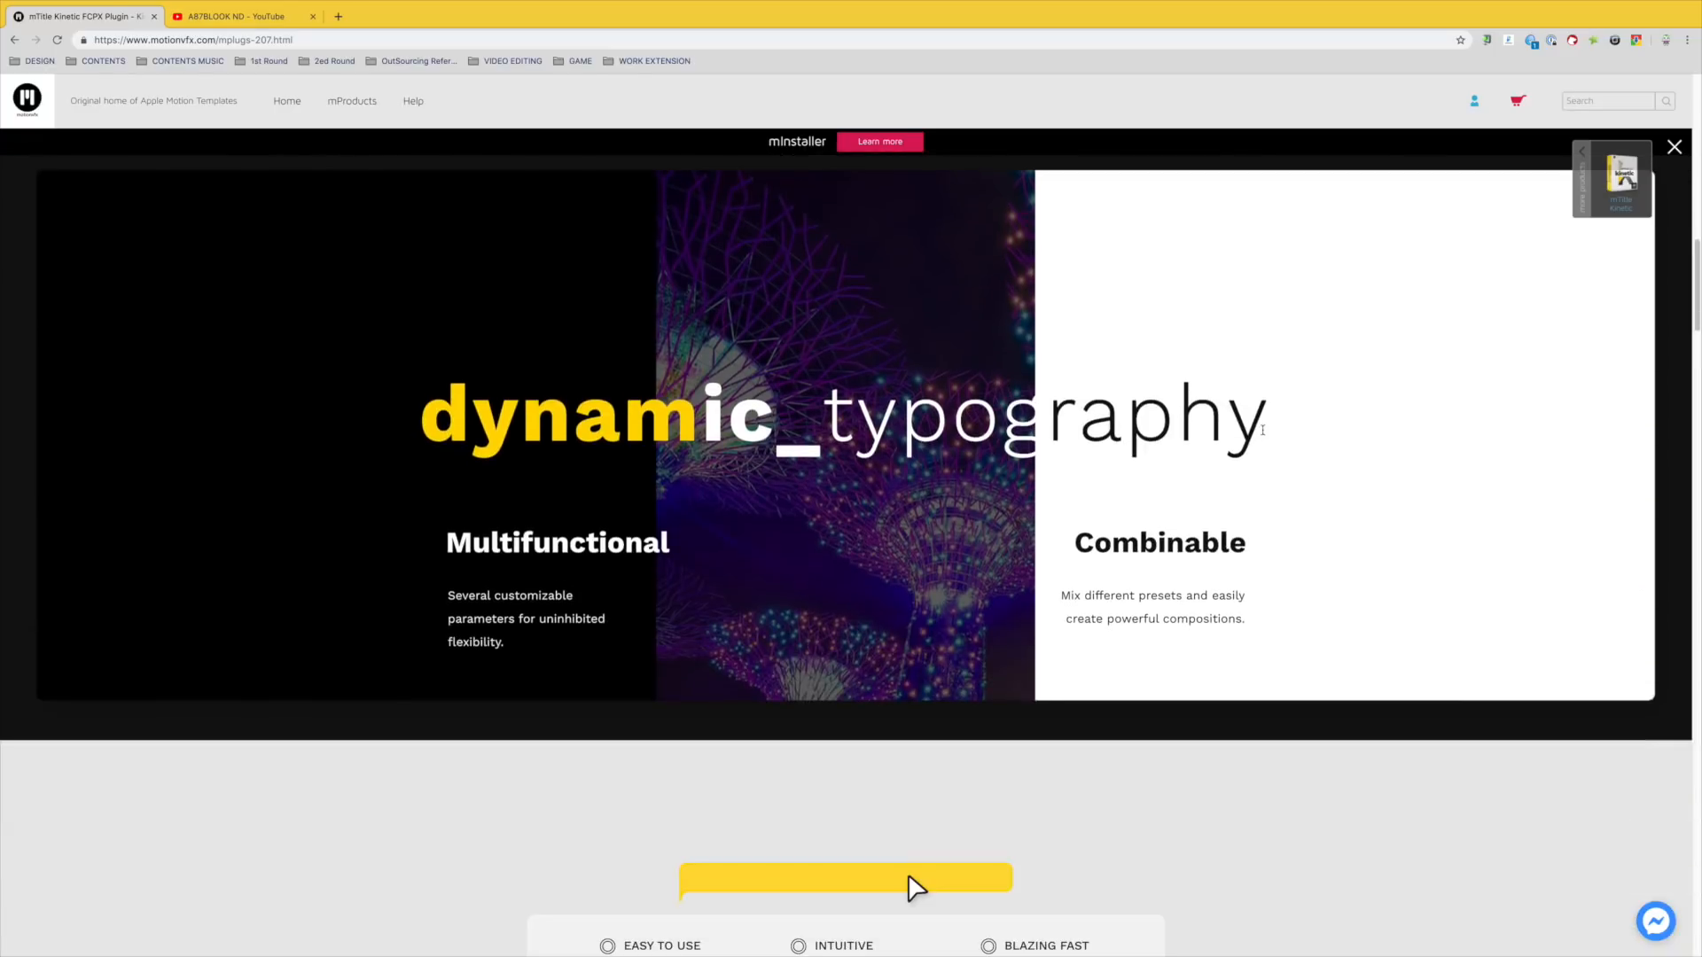
{"action": "scroll", "coordinate": [1120, 487], "scroll_direction": "down", "scroll_amount": 12}
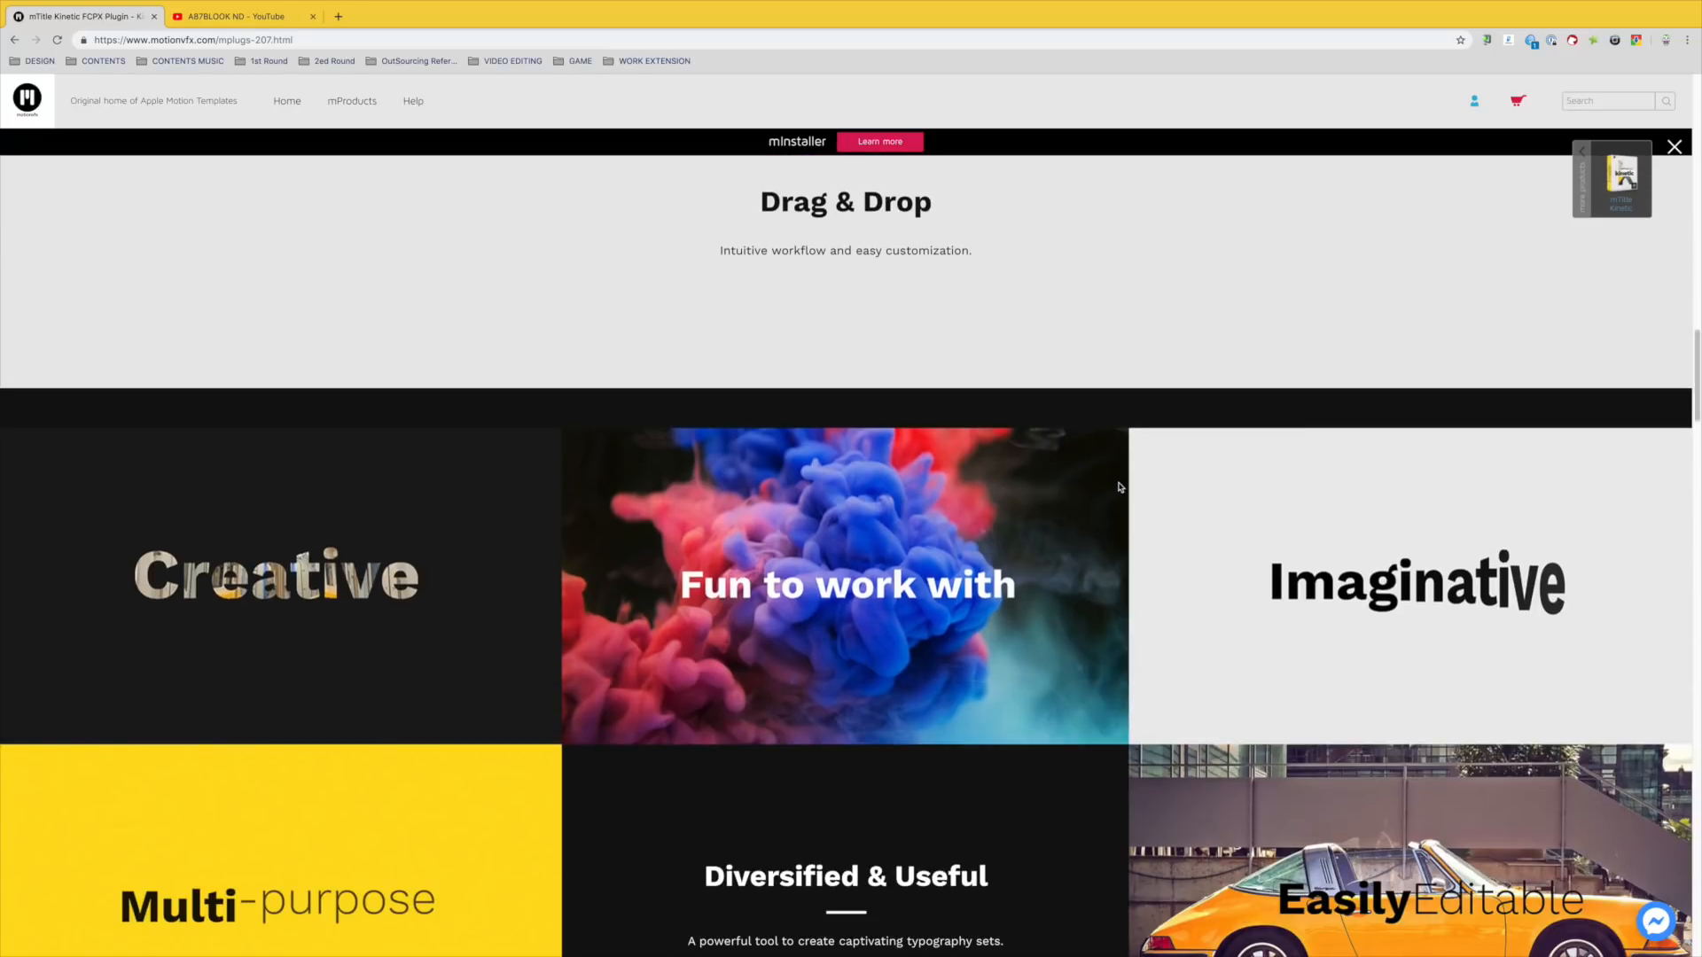
{"action": "scroll", "coordinate": [1124, 487], "scroll_direction": "up", "scroll_amount": 3}
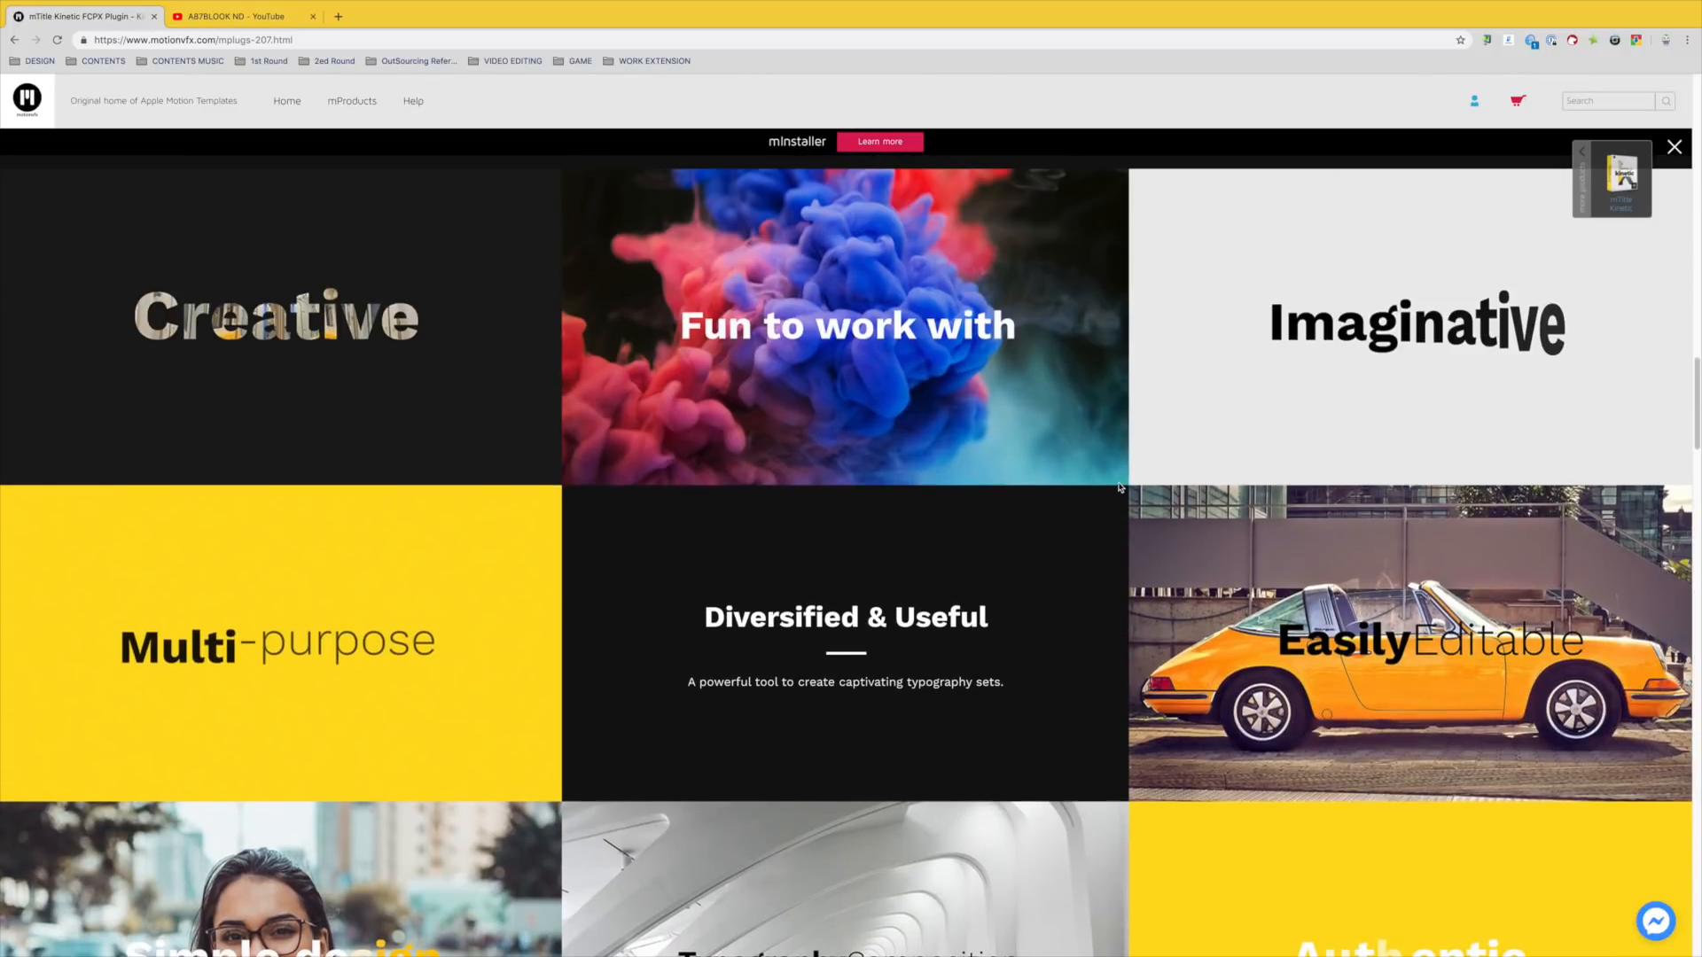
{"action": "scroll", "coordinate": [969, 346], "scroll_direction": "down", "scroll_amount": 9}
{"action": "scroll", "coordinate": [969, 346], "scroll_direction": "up", "scroll_amount": 6}
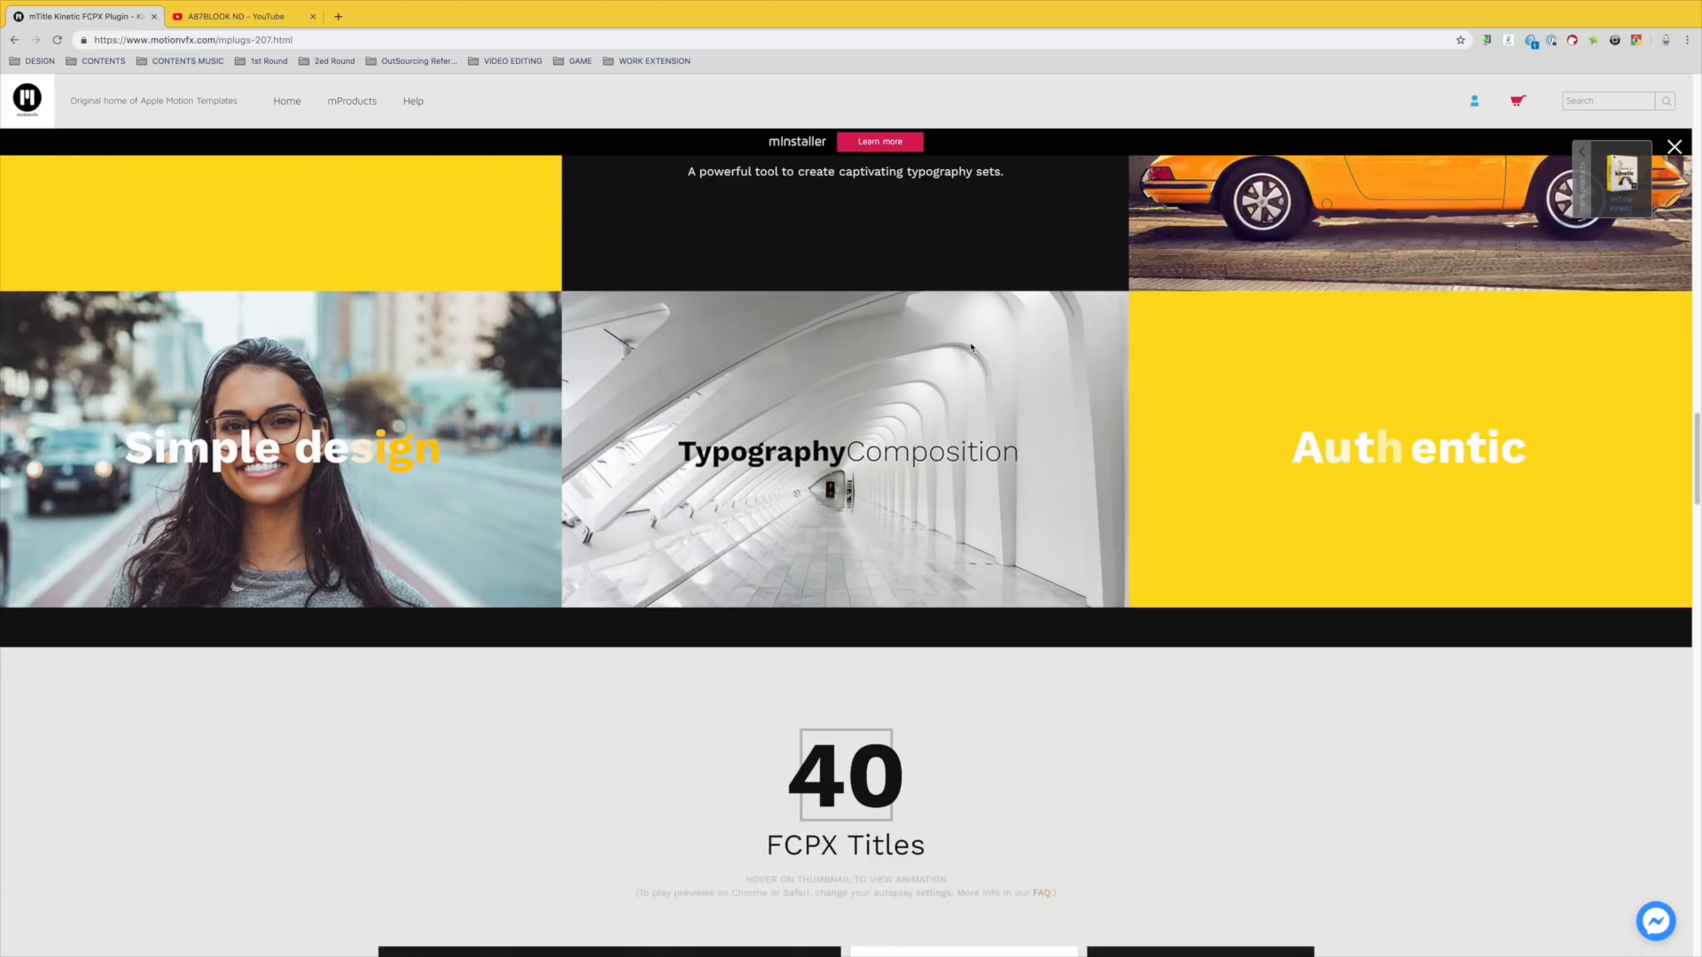
{"action": "scroll", "coordinate": [971, 347], "scroll_direction": "up", "scroll_amount": 1}
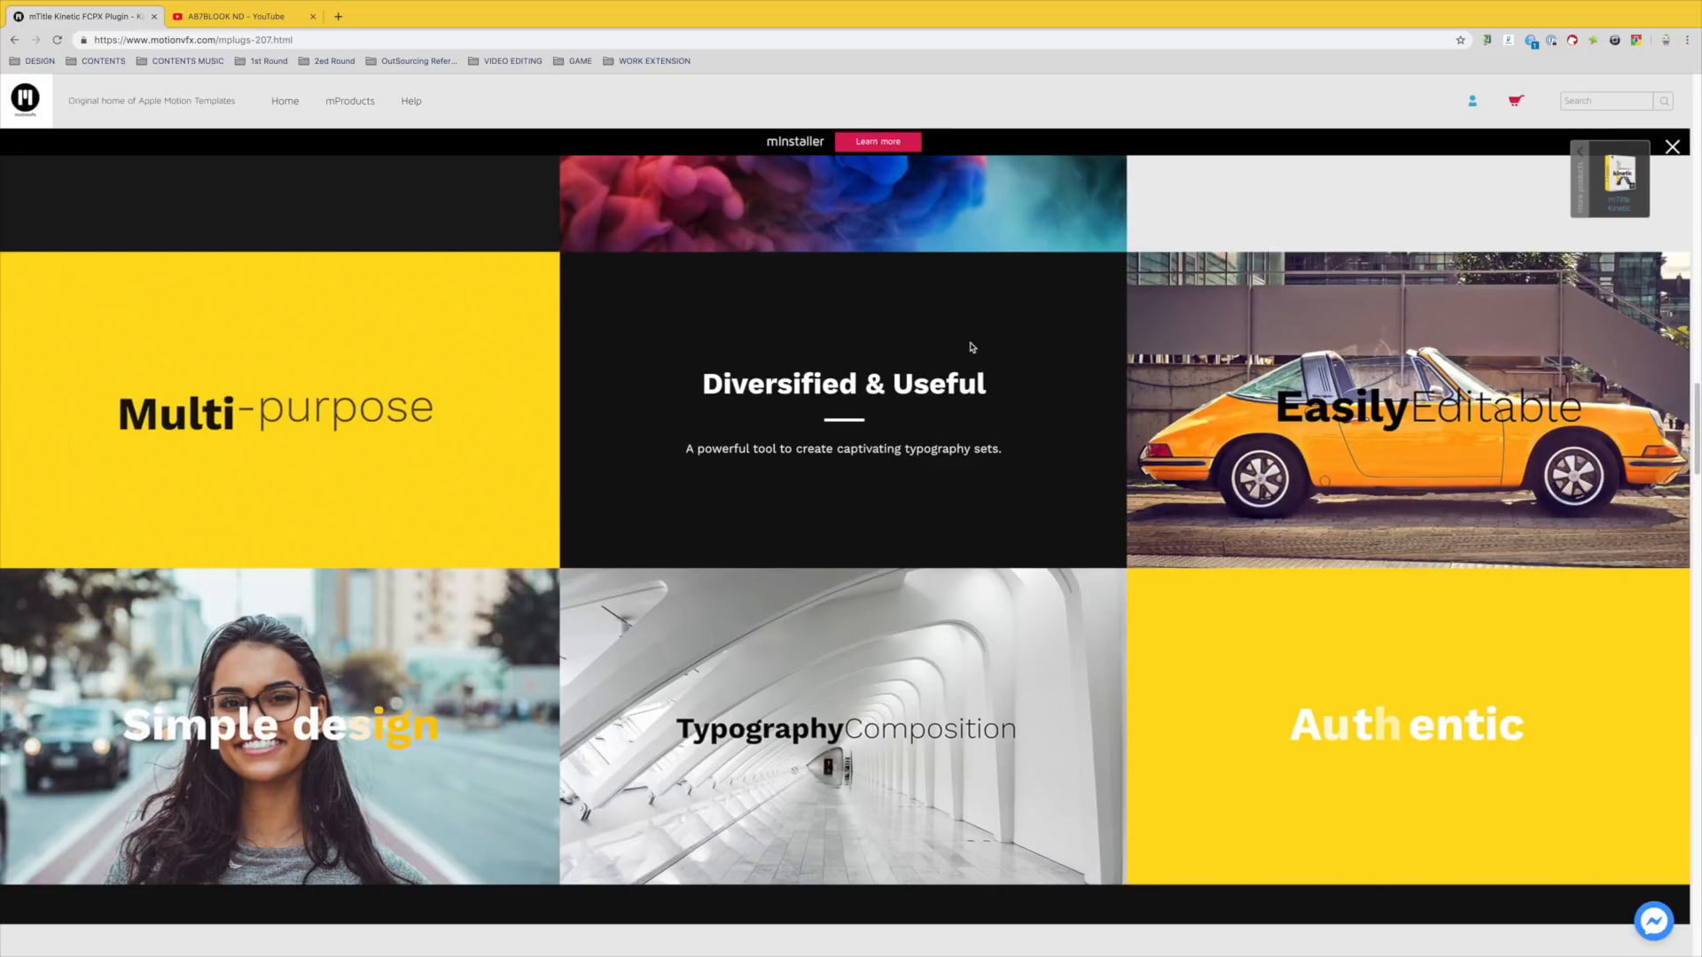
Preview the Simplicity animation in the 40 FCPX Titles section and look through the rest of the product page, including the Tutorial section
{"action": "scroll", "coordinate": [971, 347], "scroll_direction": "down", "scroll_amount": 7}
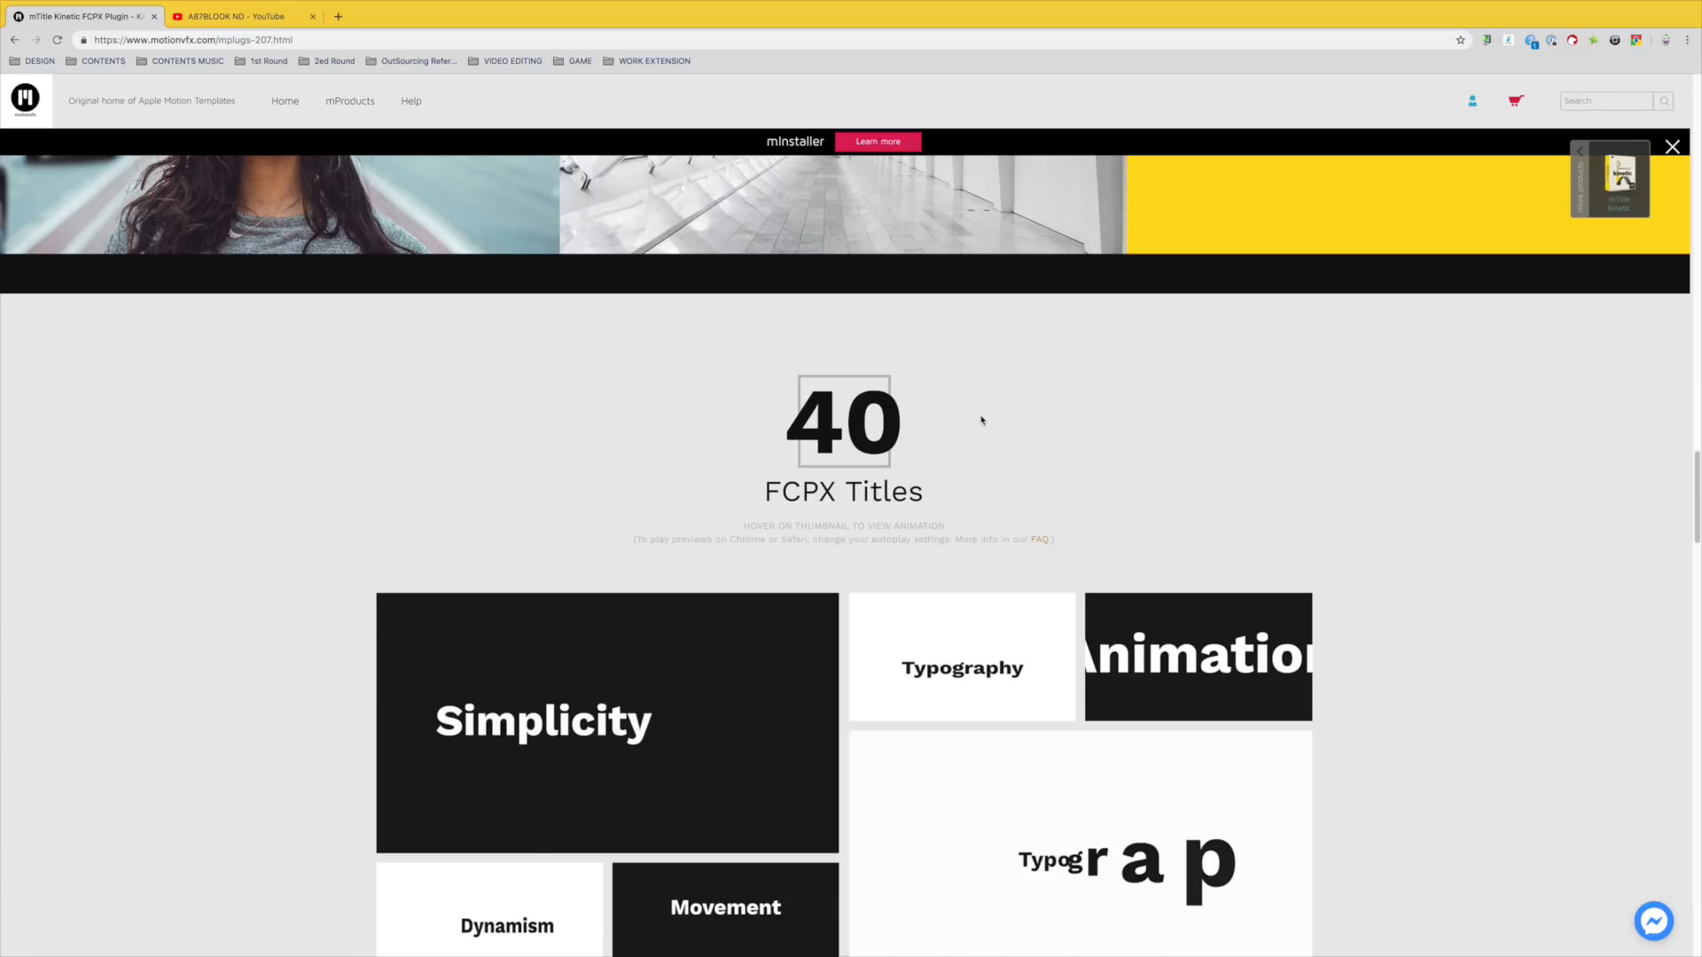
{"action": "scroll", "coordinate": [922, 418], "scroll_direction": "down", "scroll_amount": 2}
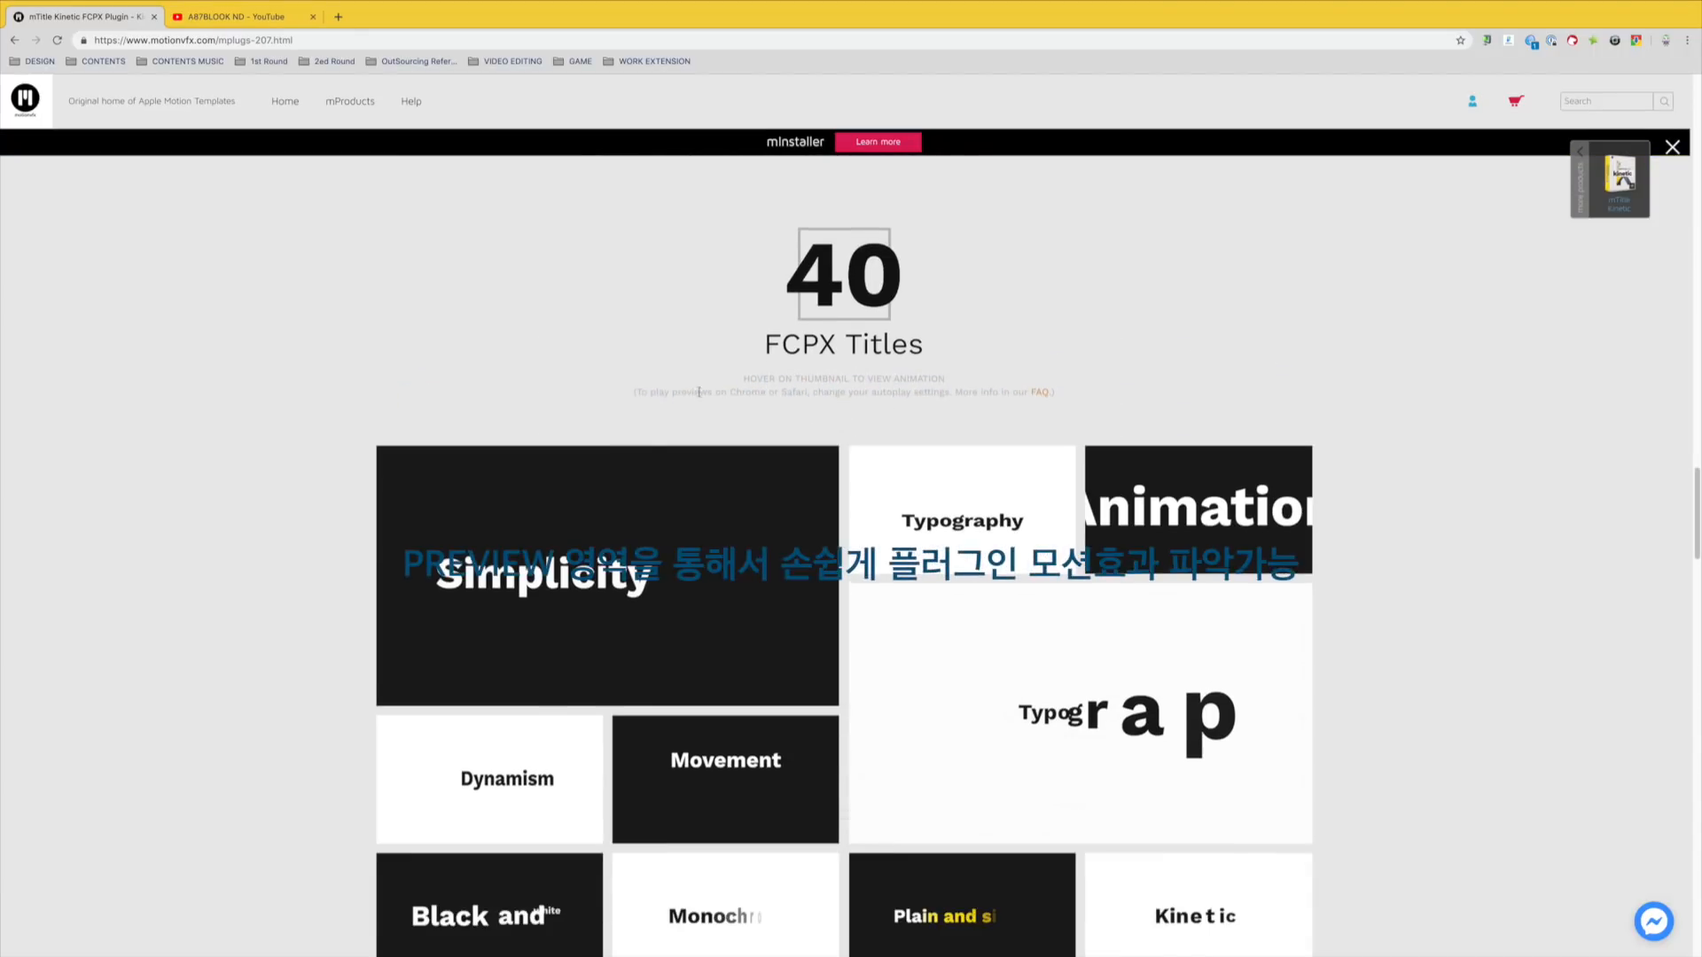
{"action": "mouse_move", "coordinate": [628, 538]}
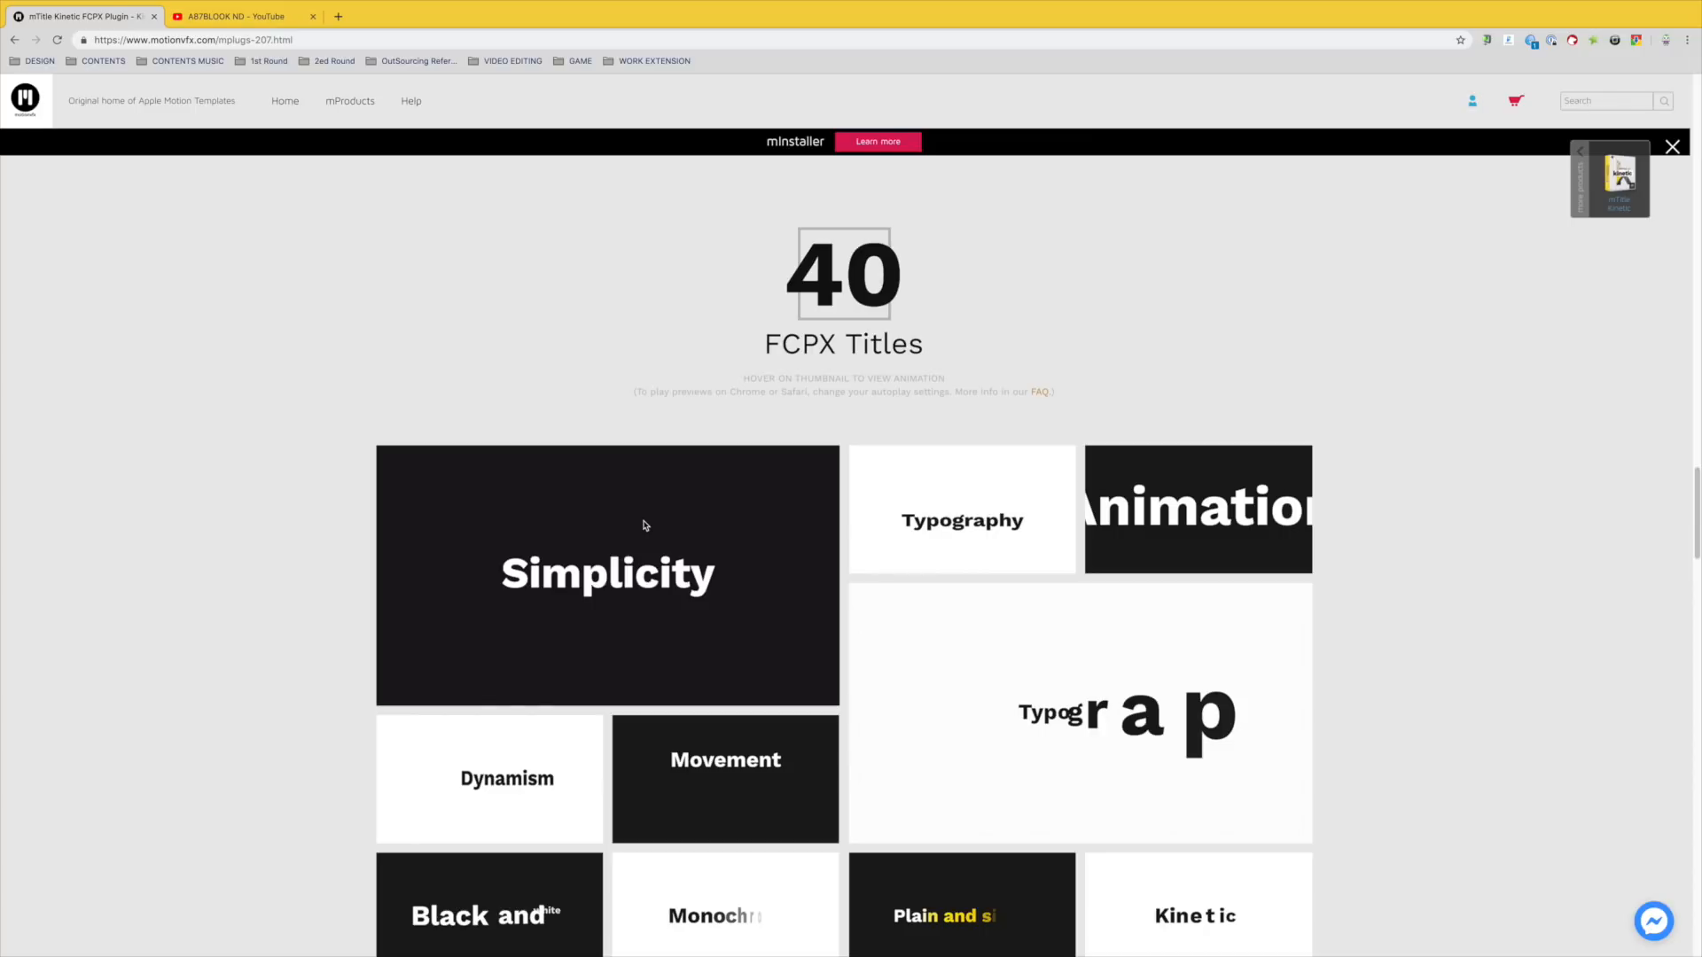
{"action": "scroll", "coordinate": [645, 524], "scroll_direction": "down", "scroll_amount": 15}
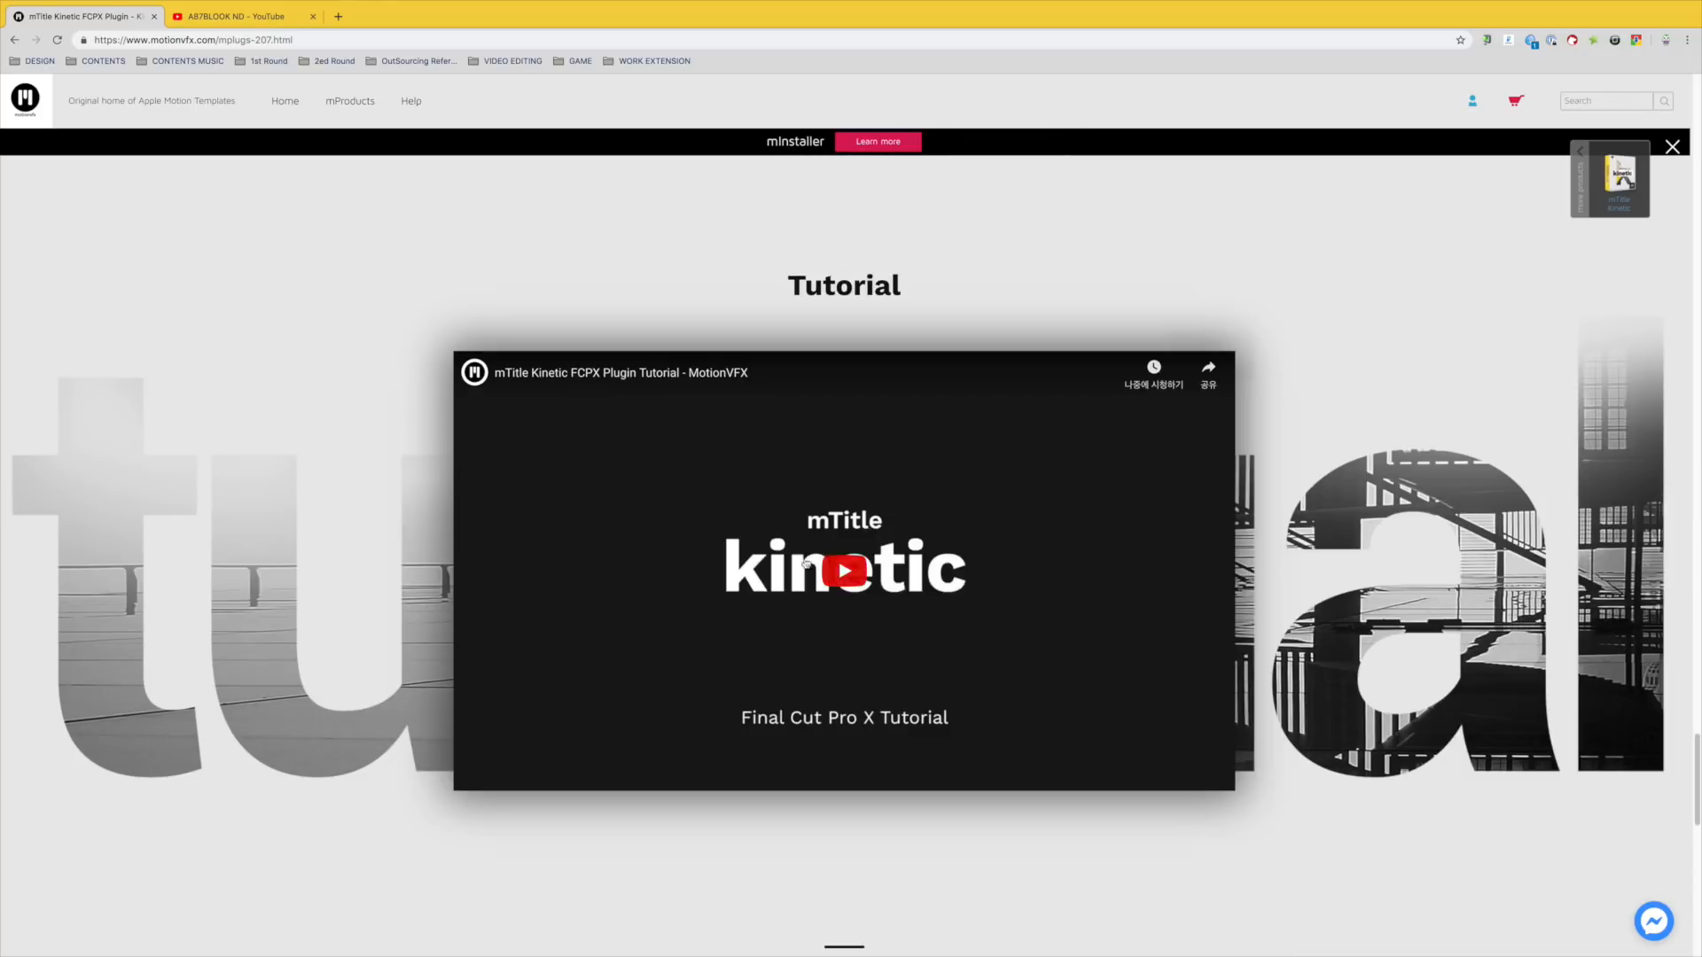
{"action": "scroll", "coordinate": [798, 581], "scroll_direction": "down", "scroll_amount": 10}
{"action": "scroll", "coordinate": [821, 512], "scroll_direction": "down", "scroll_amount": 3}
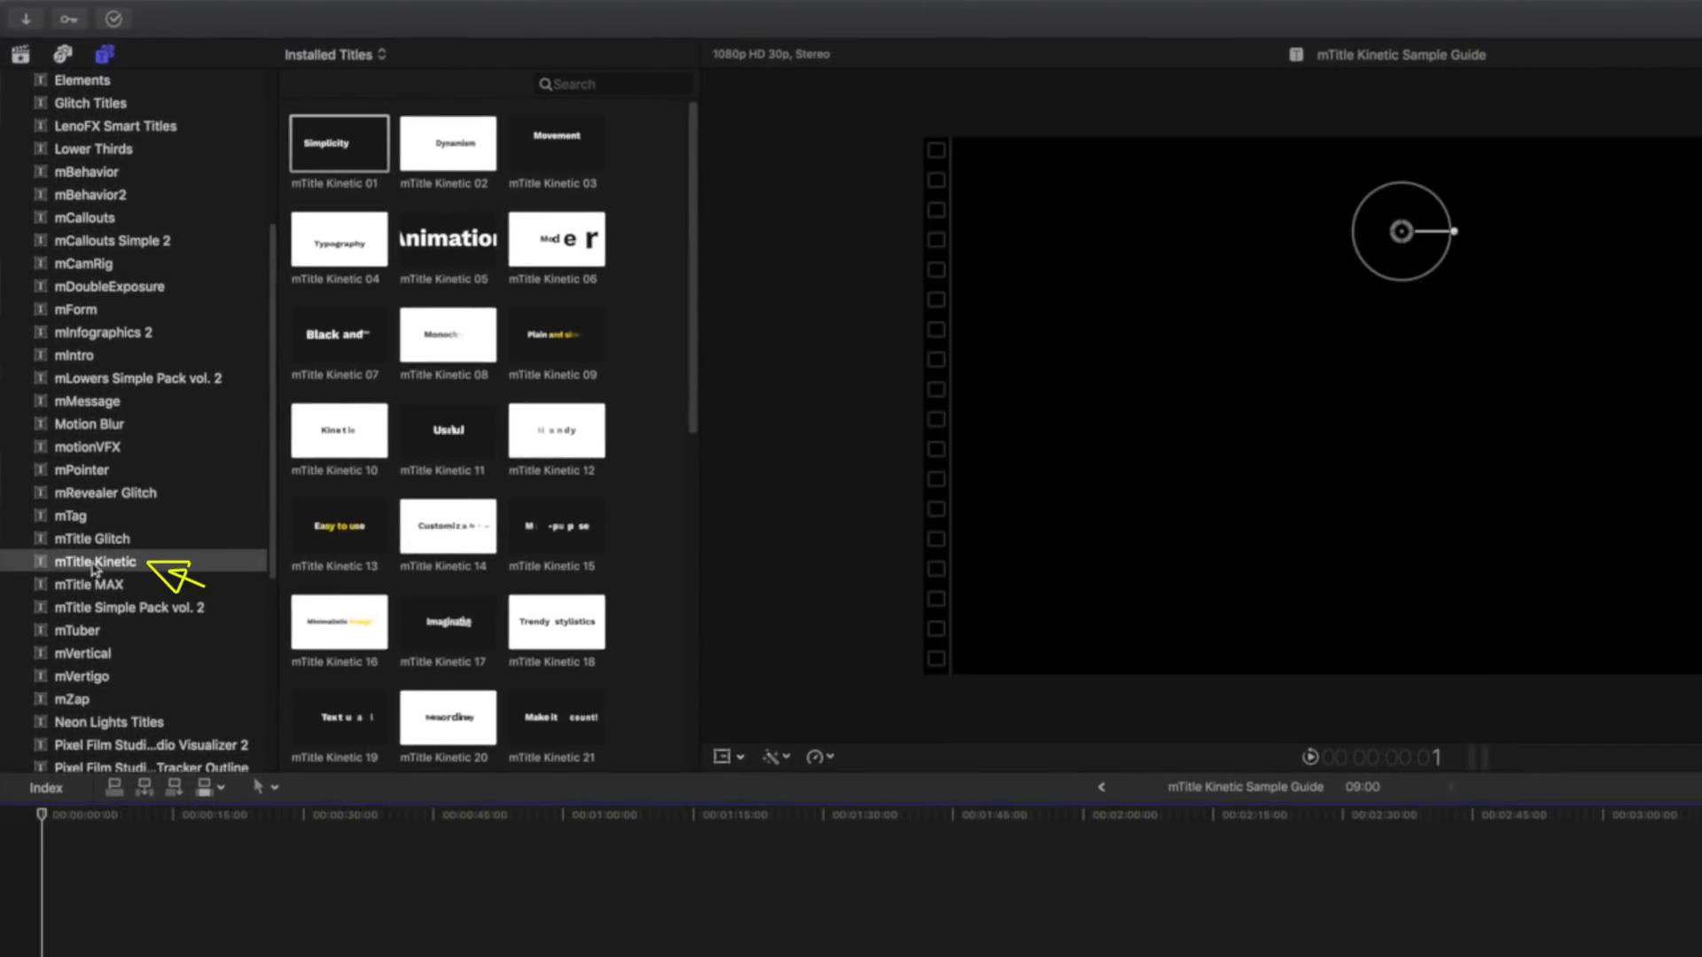
Browse the installed mTitle Kinetic titles, and review the Title Type options and background parameters of mTitle Kinetic 01
{"action": "scroll", "coordinate": [463, 341], "scroll_direction": "down", "scroll_amount": 5}
{"action": "scroll", "coordinate": [414, 710], "scroll_direction": "up", "scroll_amount": 5}
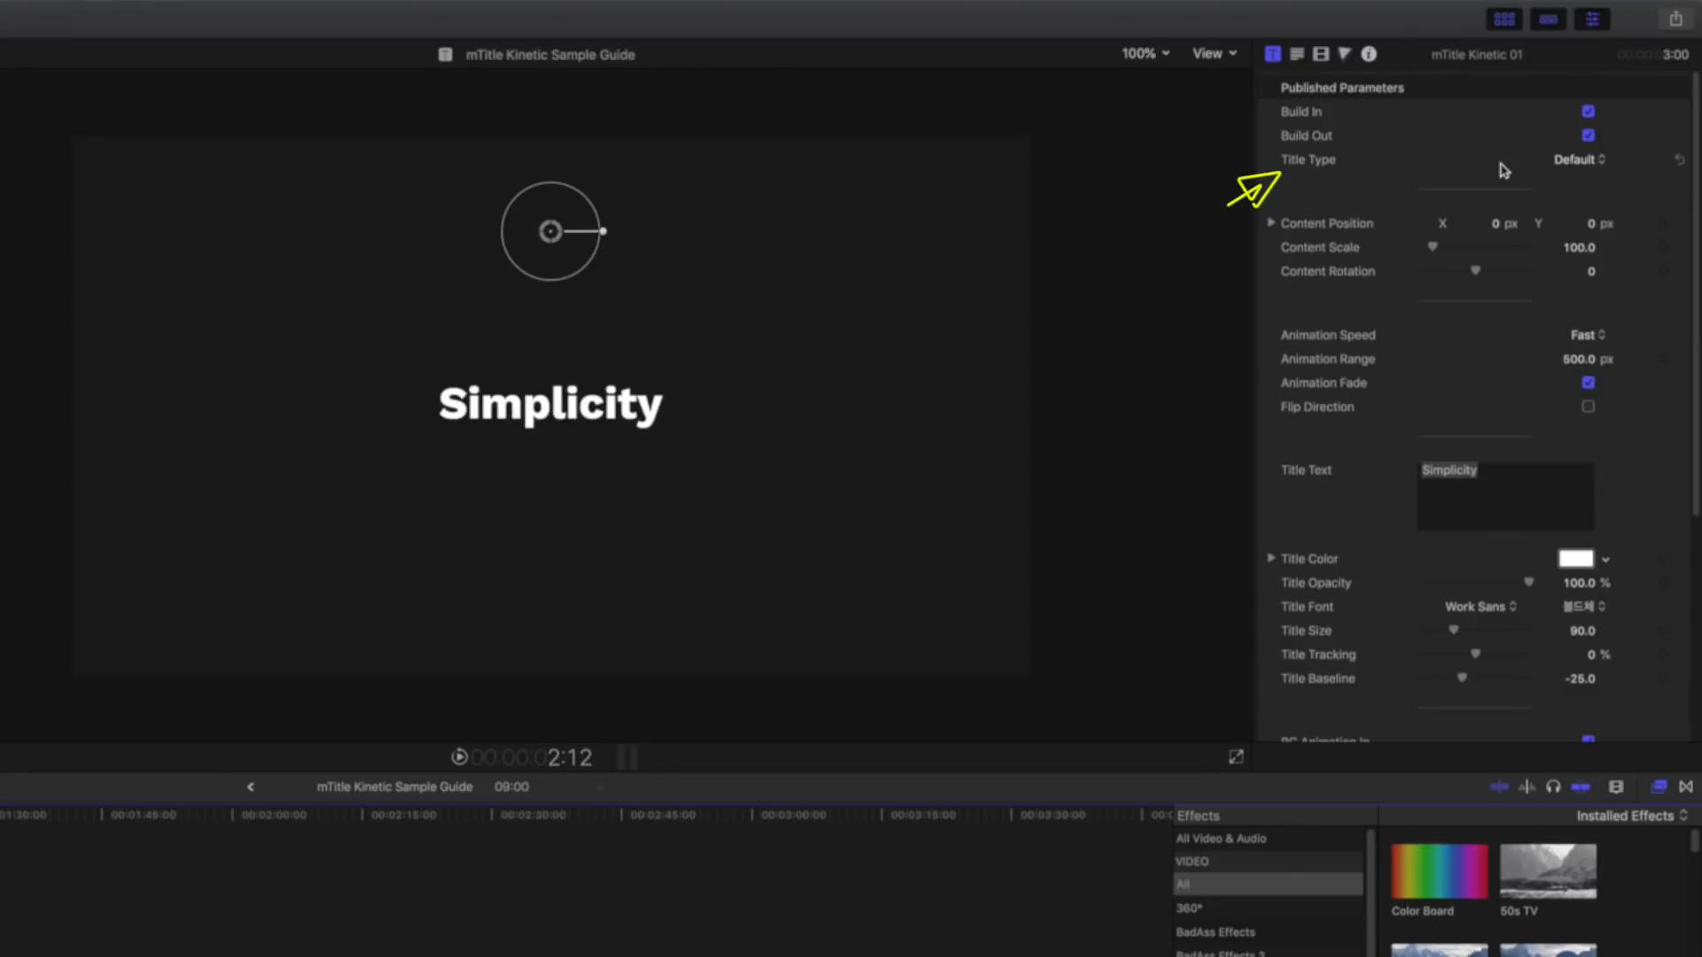
{"action": "left_click", "coordinate": [1593, 168]}
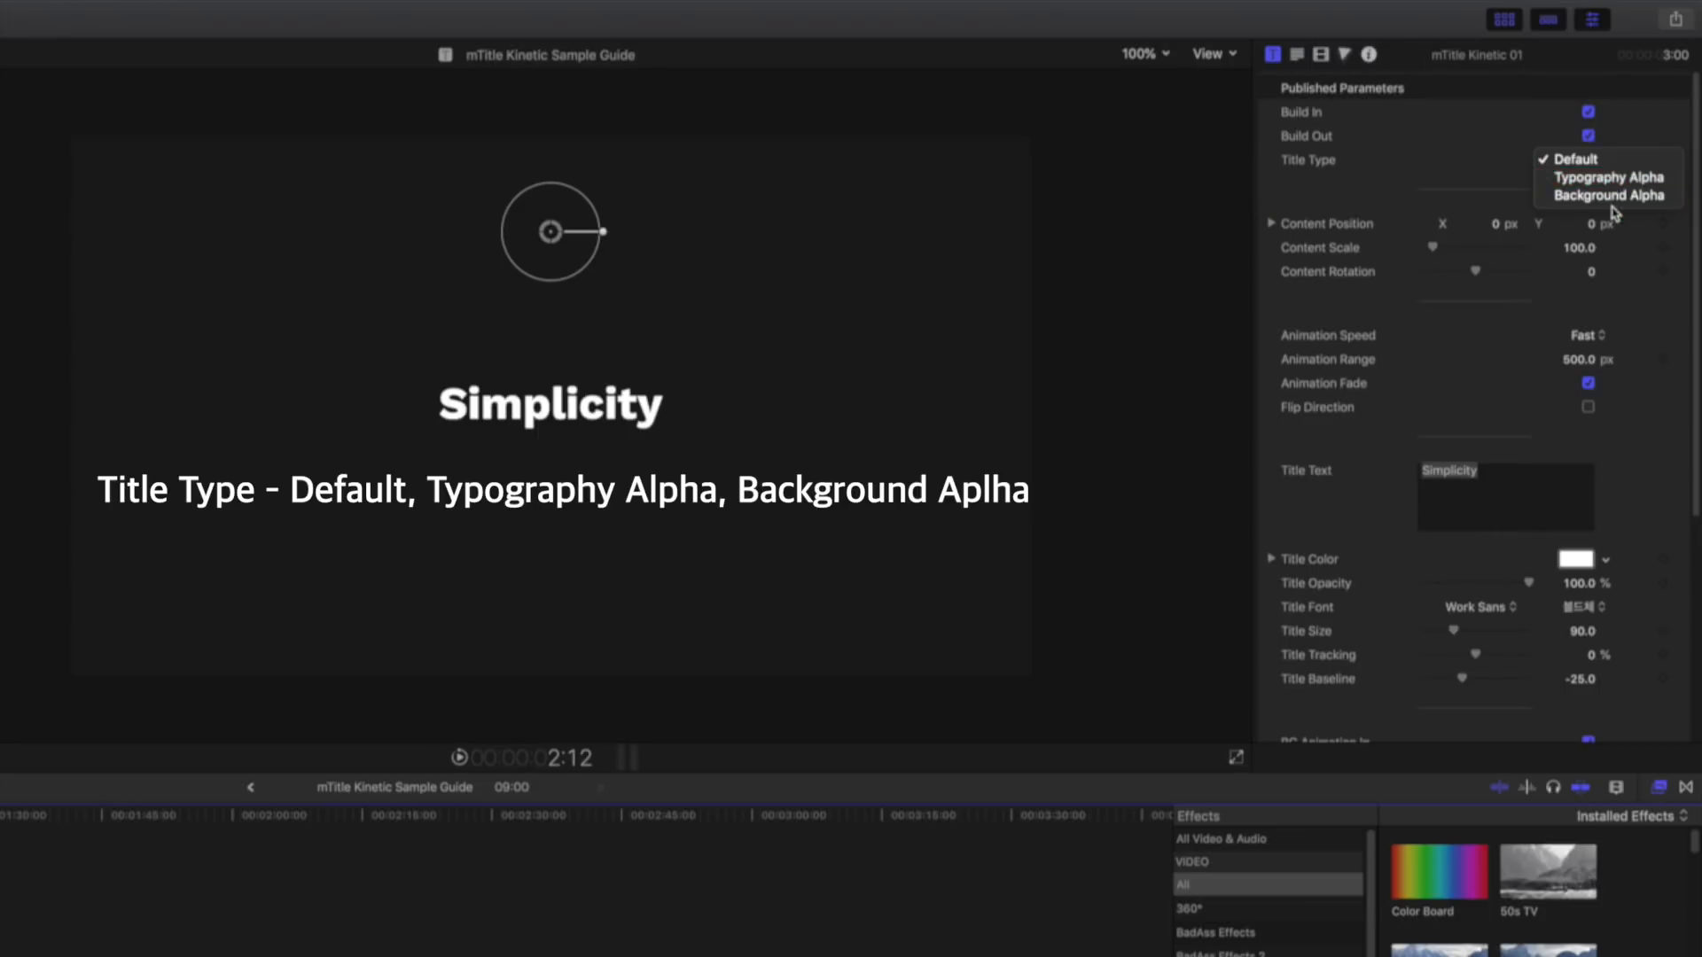
{"action": "key", "text": "Escape"}
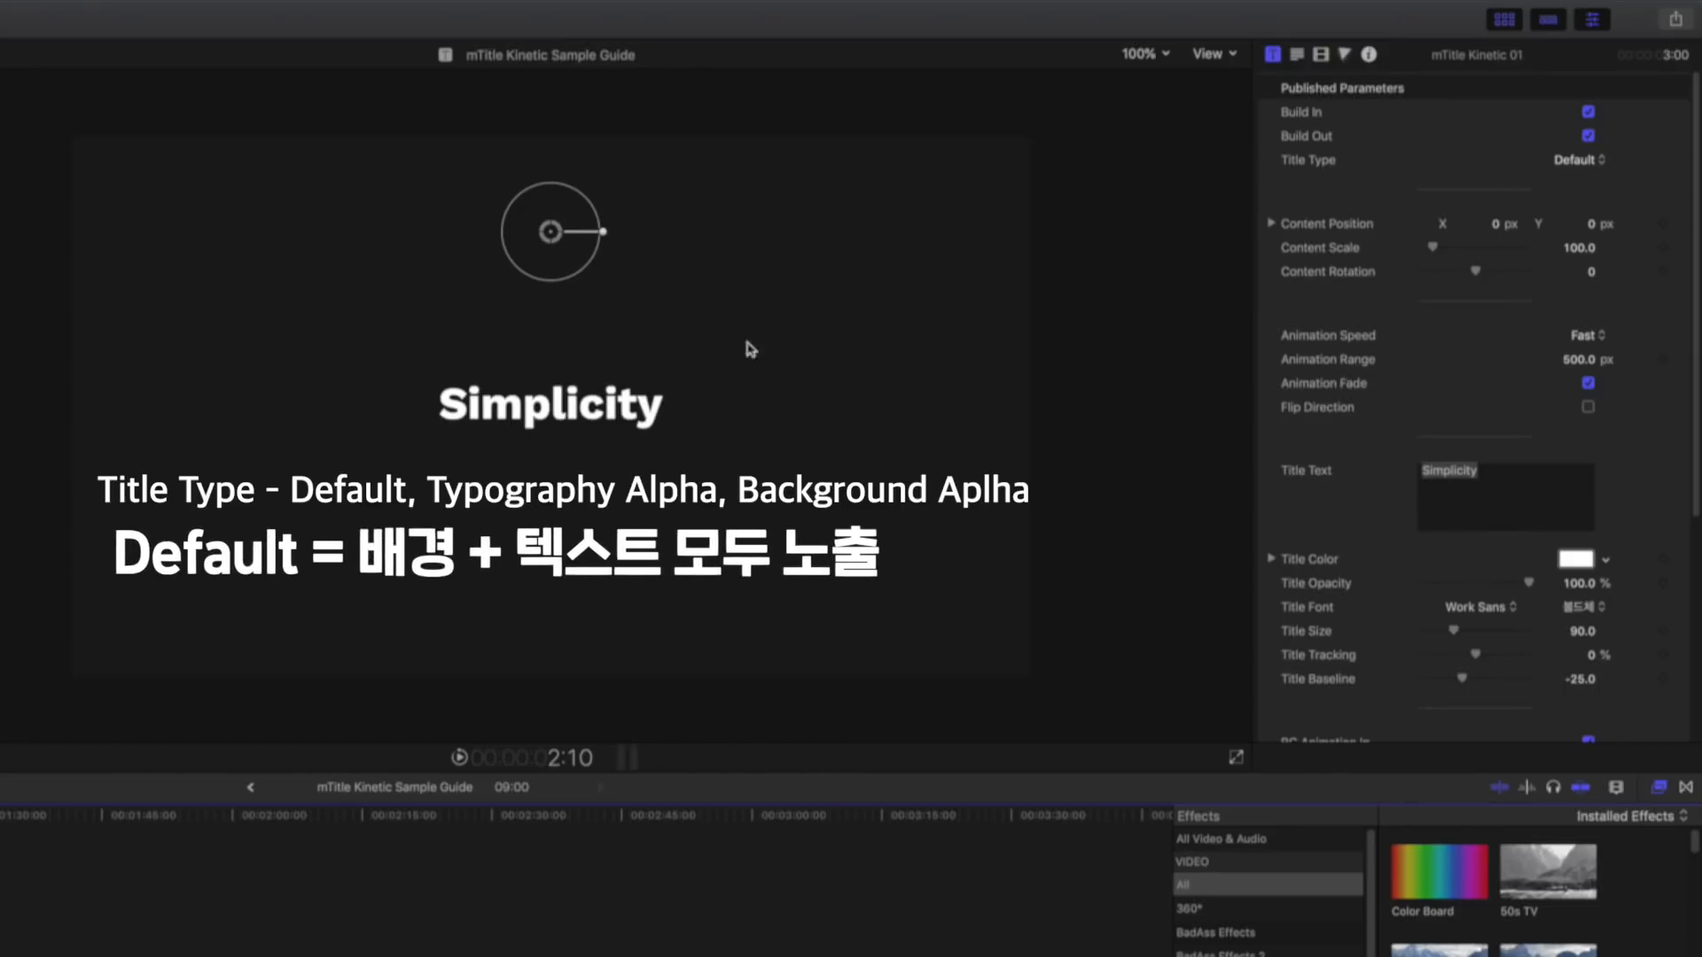
{"action": "scroll", "coordinate": [1337, 466], "scroll_direction": "down", "scroll_amount": 8}
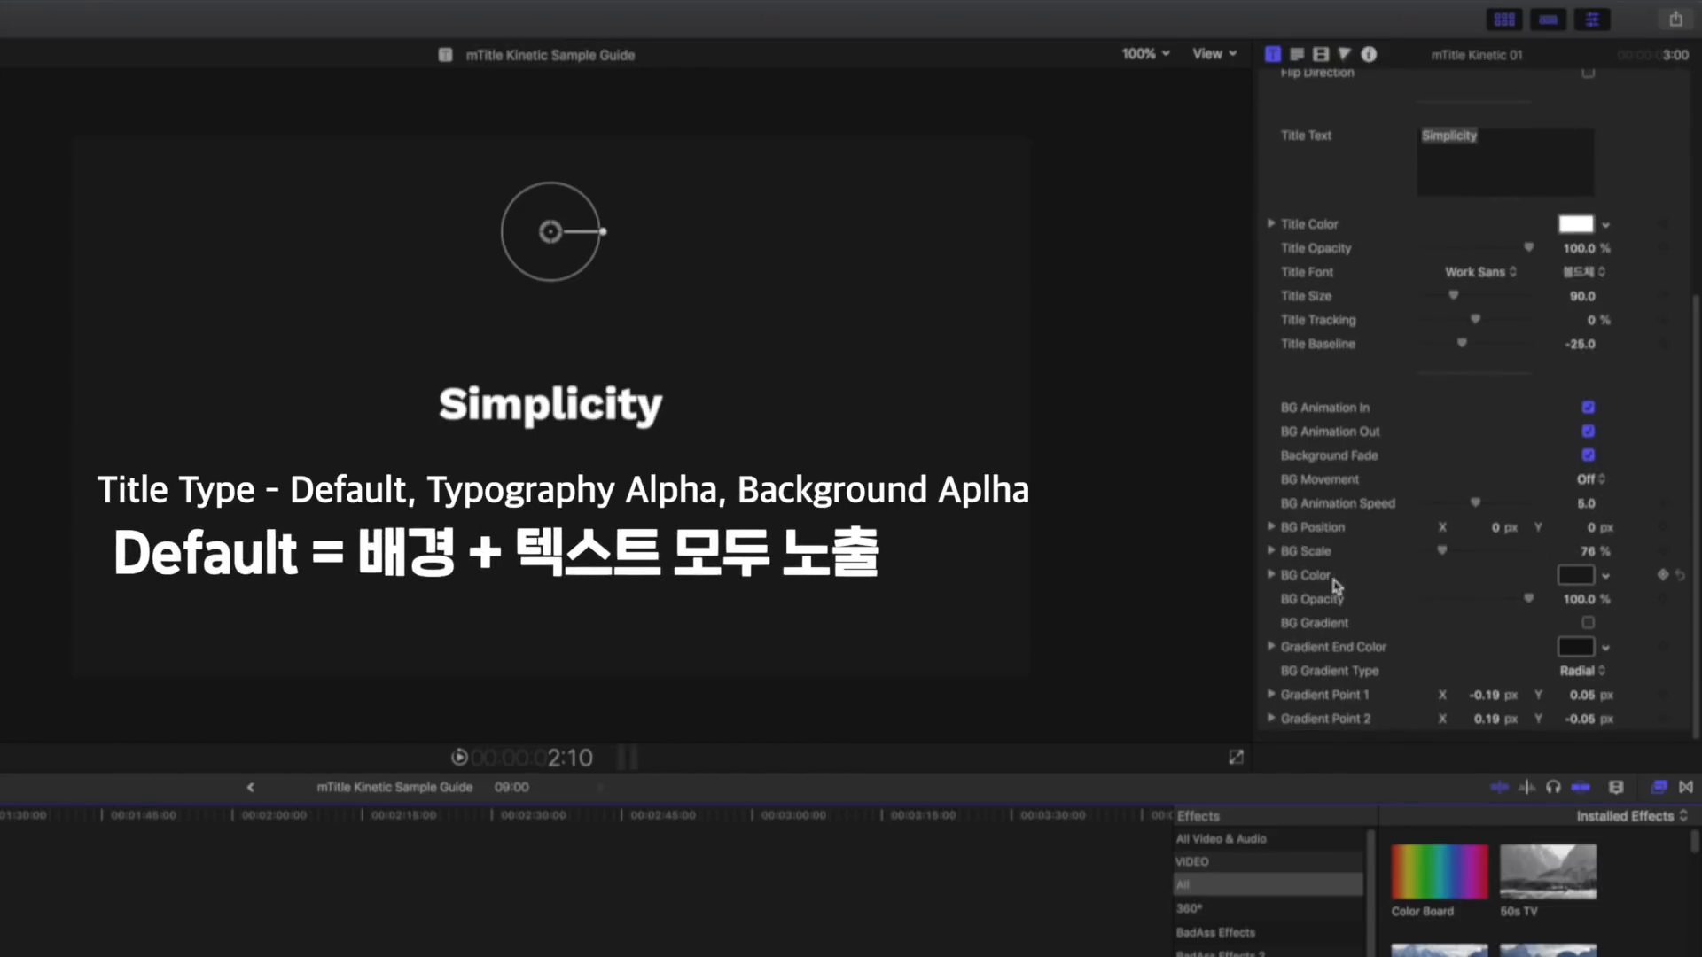
{"action": "scroll", "coordinate": [1458, 288], "scroll_direction": "up", "scroll_amount": 3}
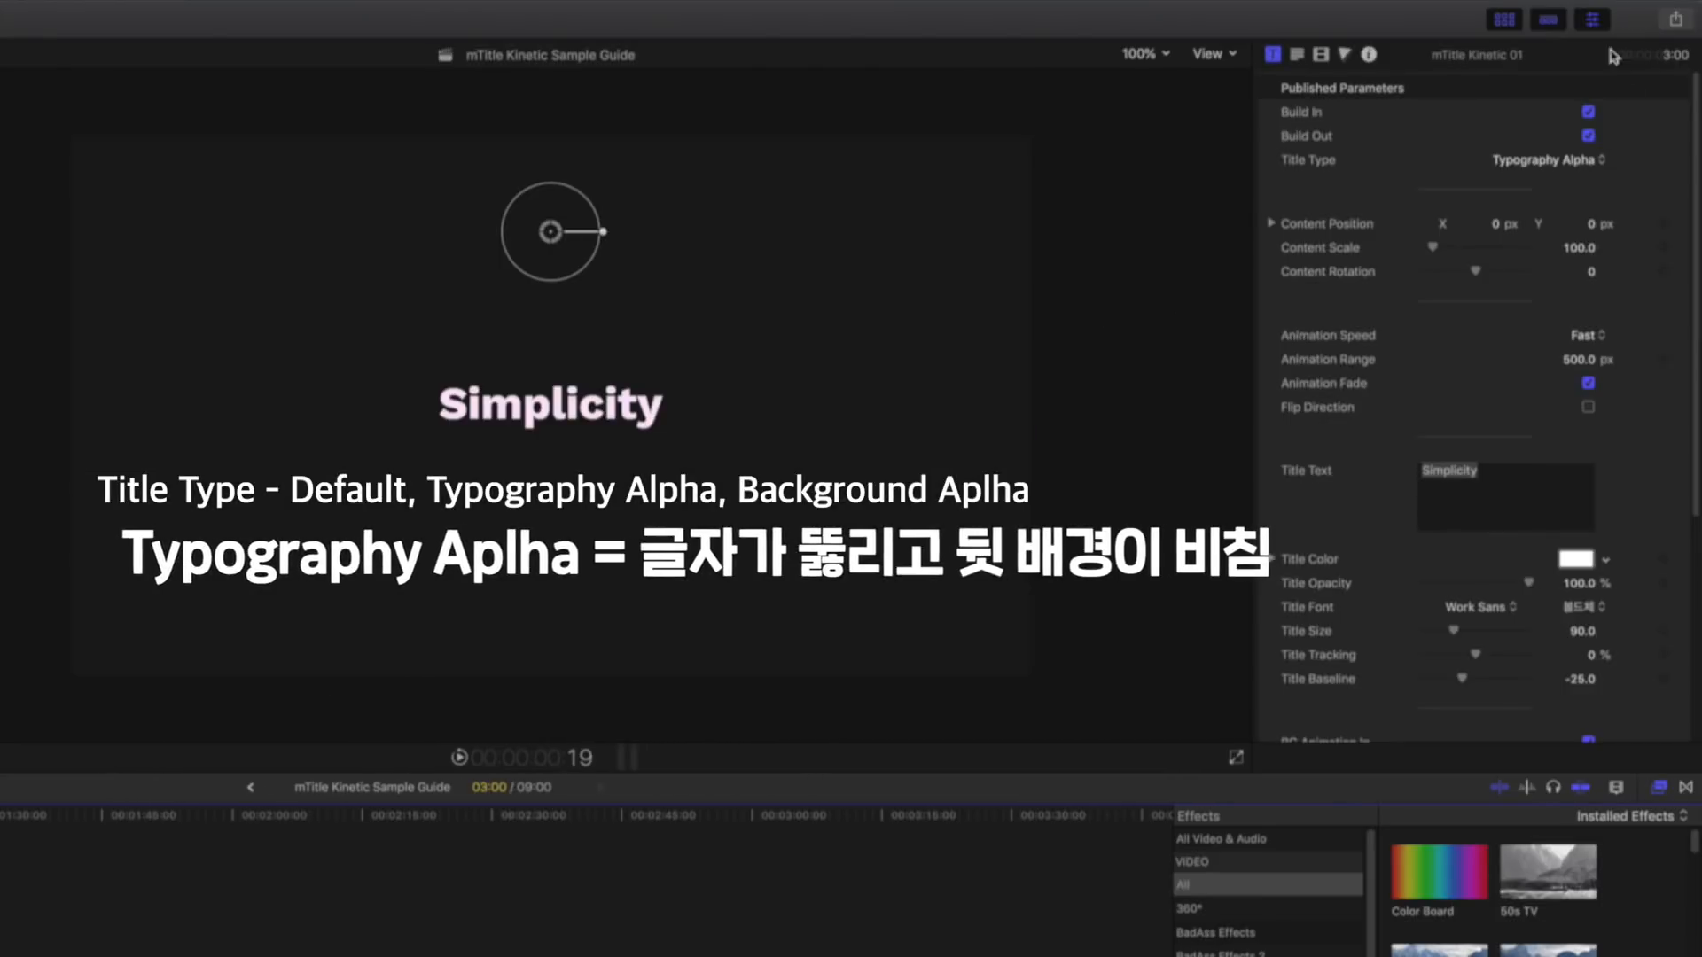
Set the title type of the mTitle Kinetic 01 title to Background Alpha
{"action": "left_click", "coordinate": [1551, 161]}
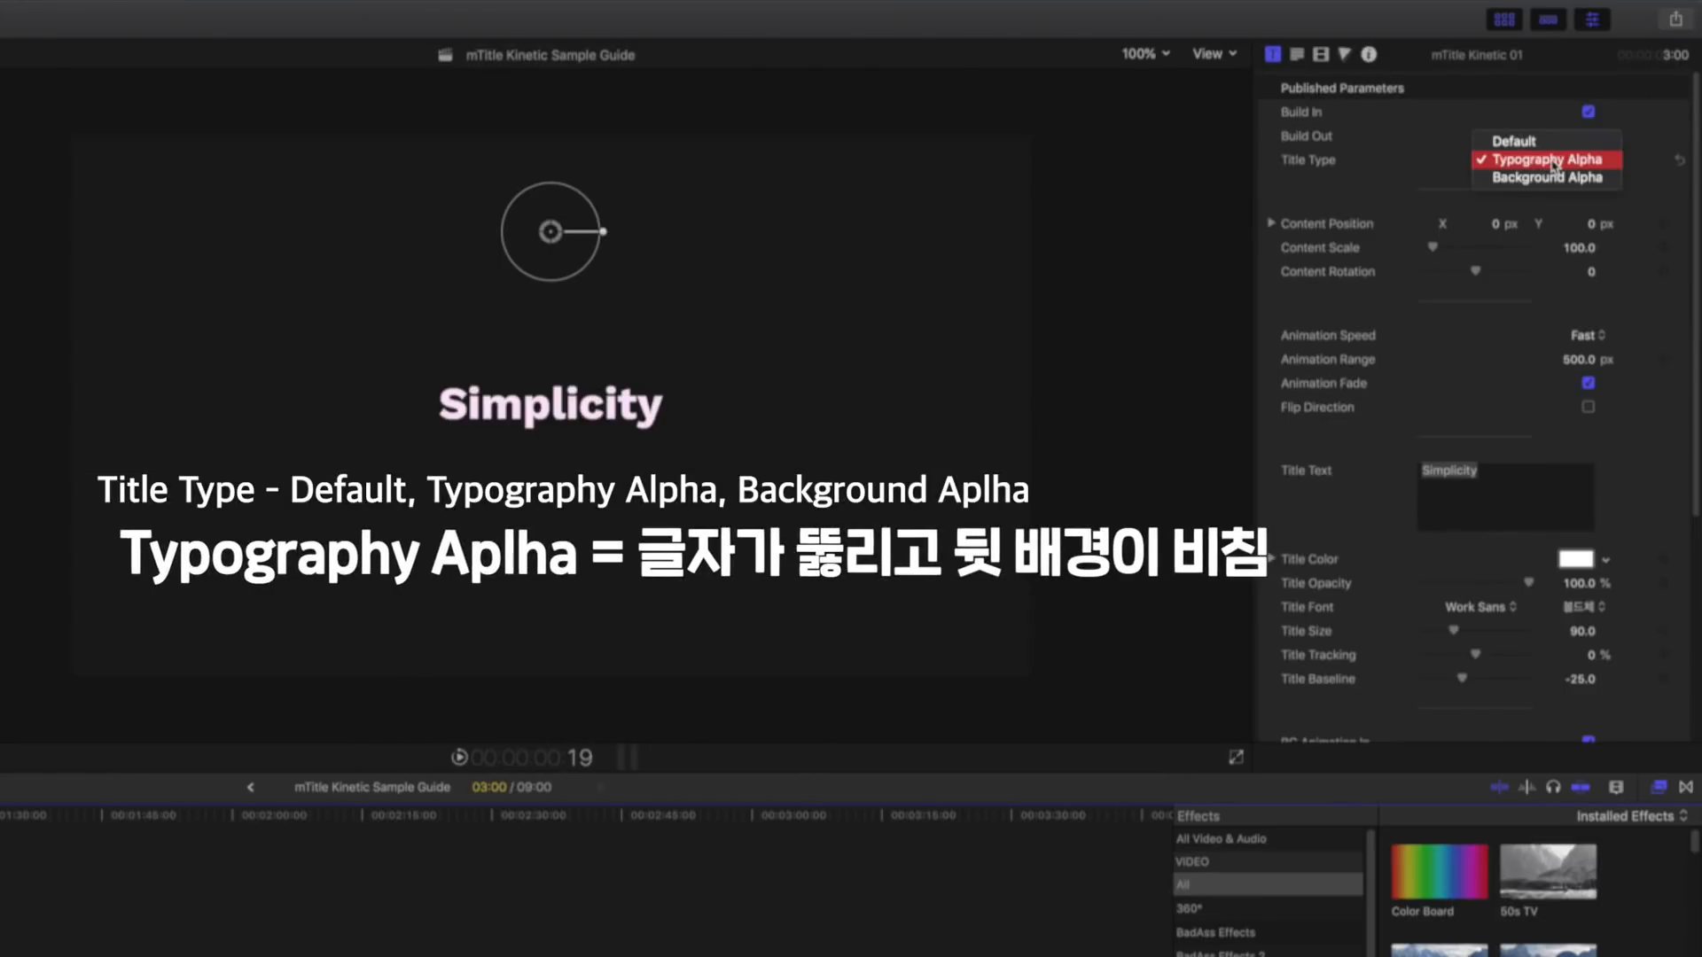
{"action": "left_click", "coordinate": [1553, 161]}
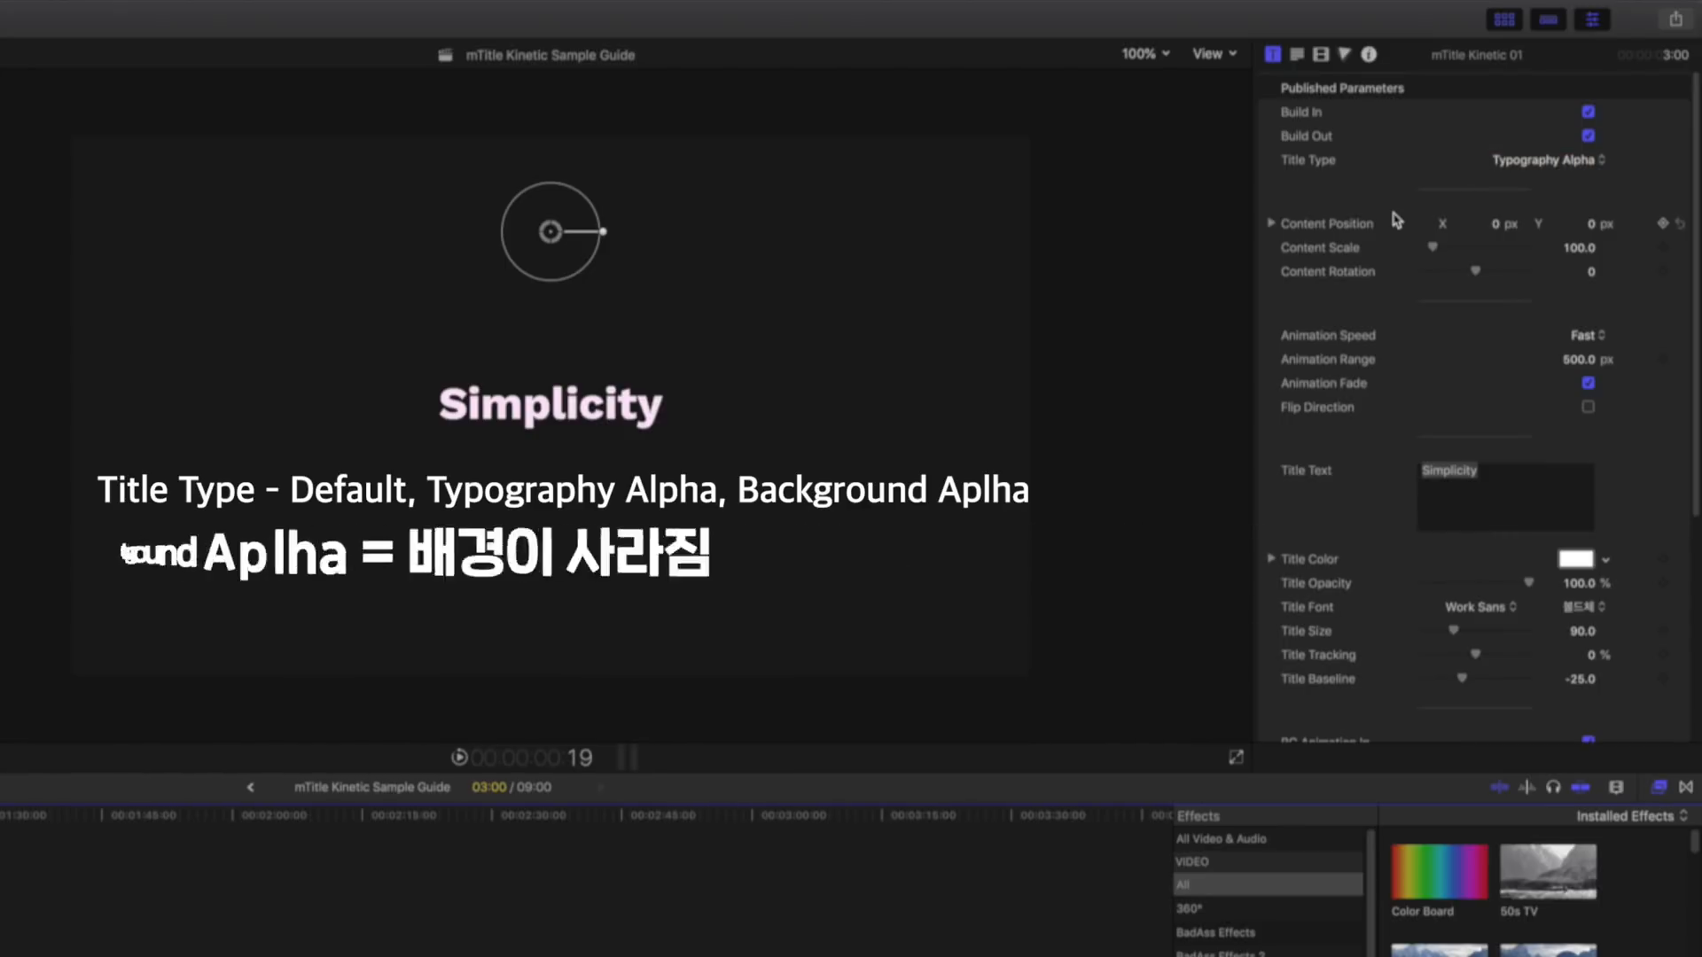
{"action": "left_click", "coordinate": [1547, 160]}
{"action": "left_click", "coordinate": [1546, 178]}
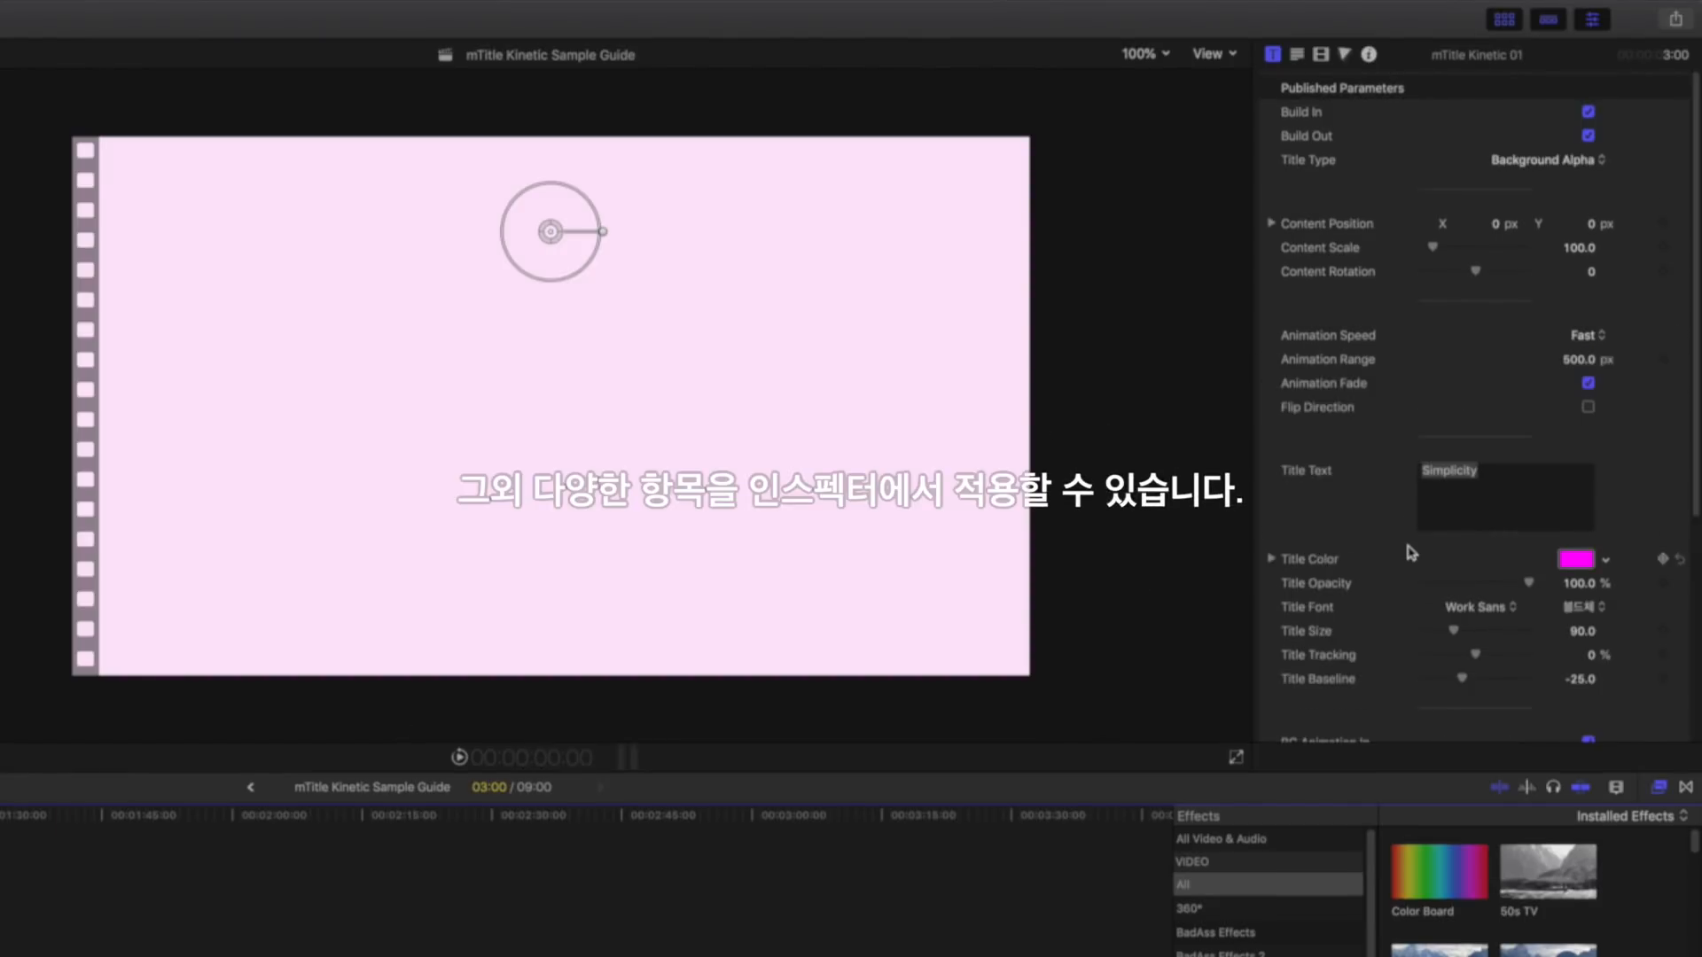
Review the title text, font, animation and background parameters of the mTitle Kinetic 01 title
{"action": "scroll", "coordinate": [1556, 421], "scroll_direction": "down", "scroll_amount": 4}
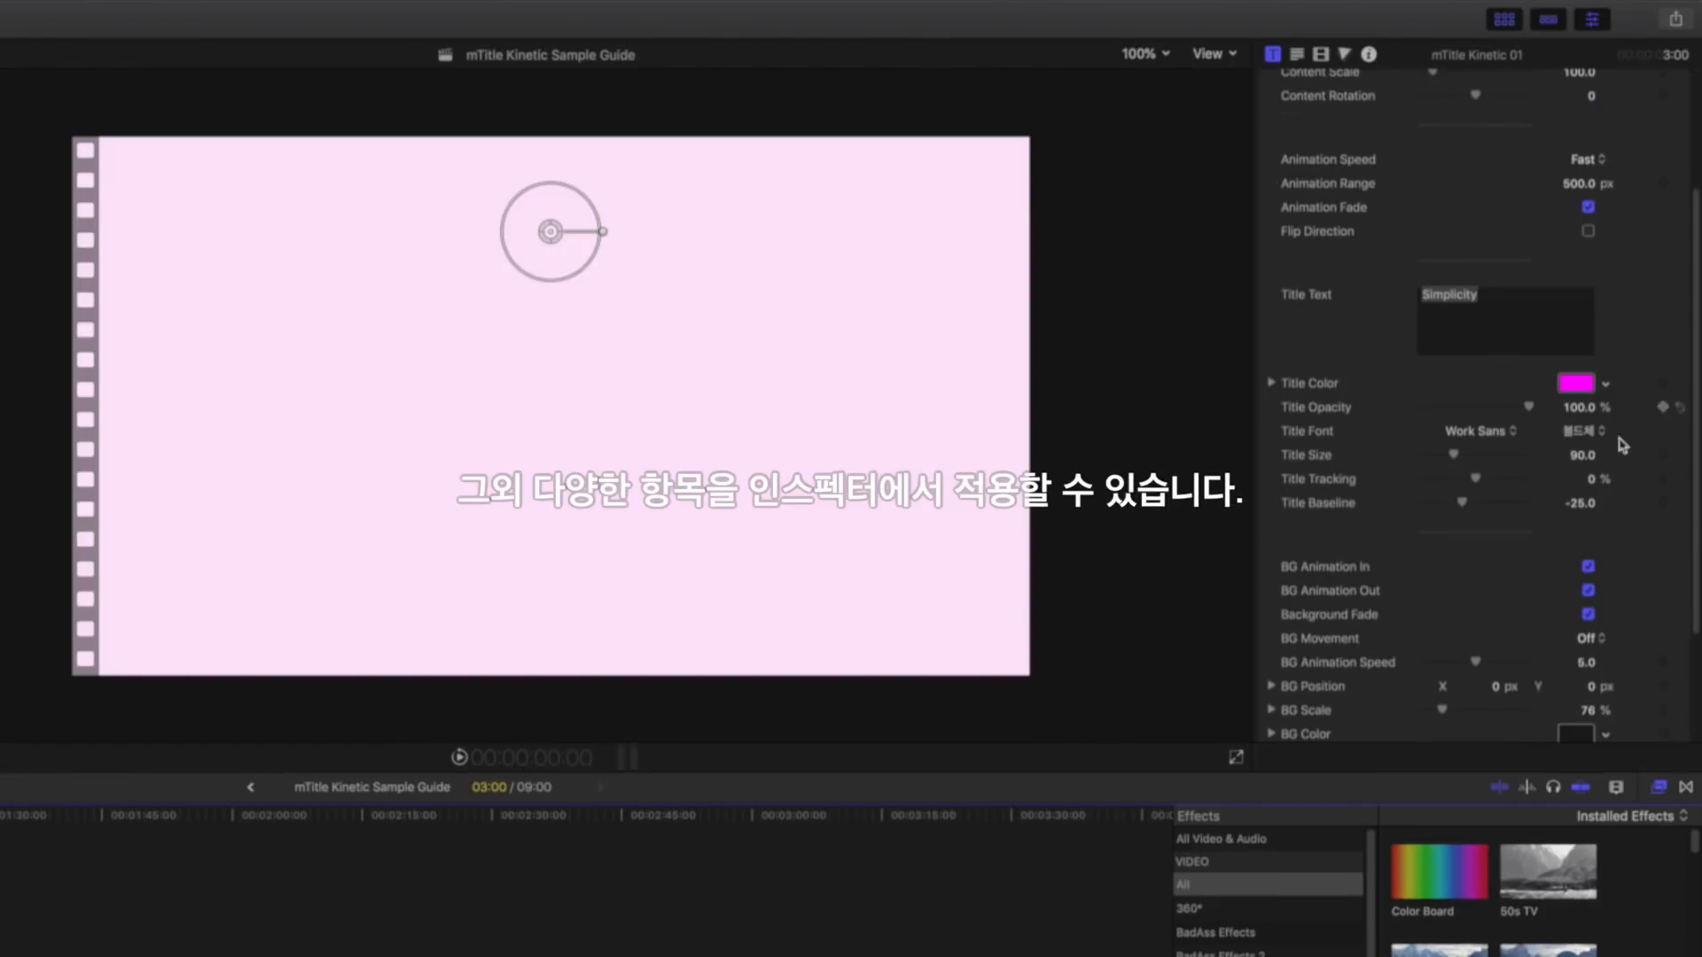
{"action": "scroll", "coordinate": [1497, 610], "scroll_direction": "down", "scroll_amount": 3}
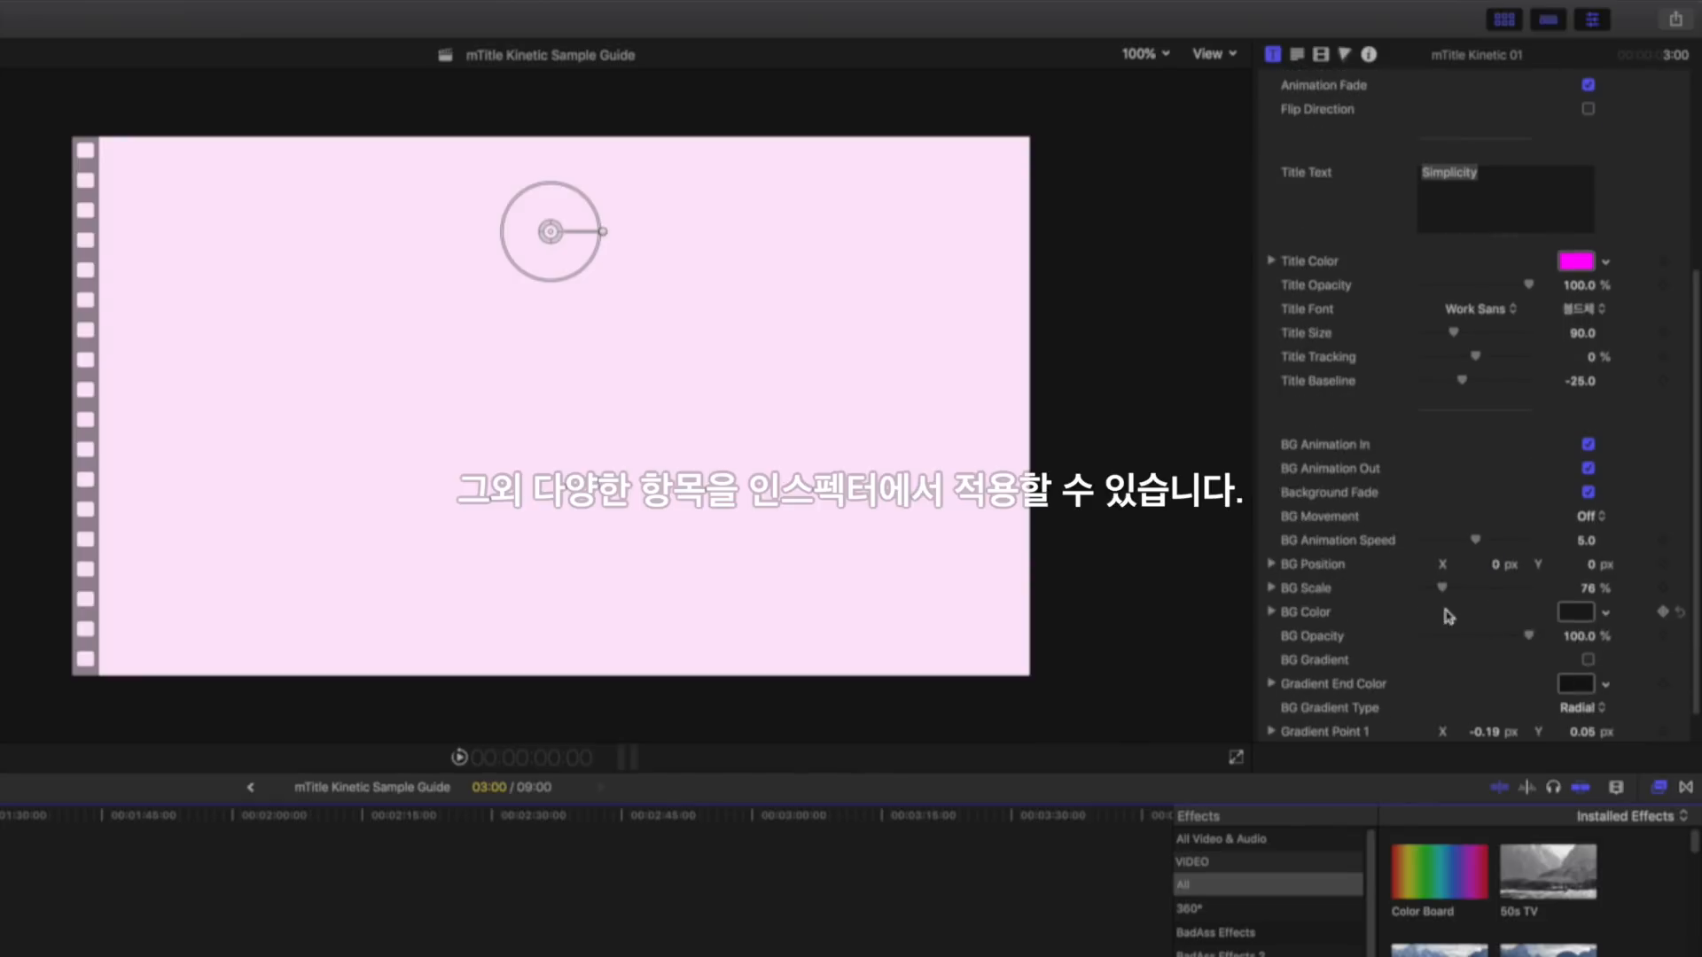
{"action": "scroll", "coordinate": [1438, 623], "scroll_direction": "down", "scroll_amount": 1}
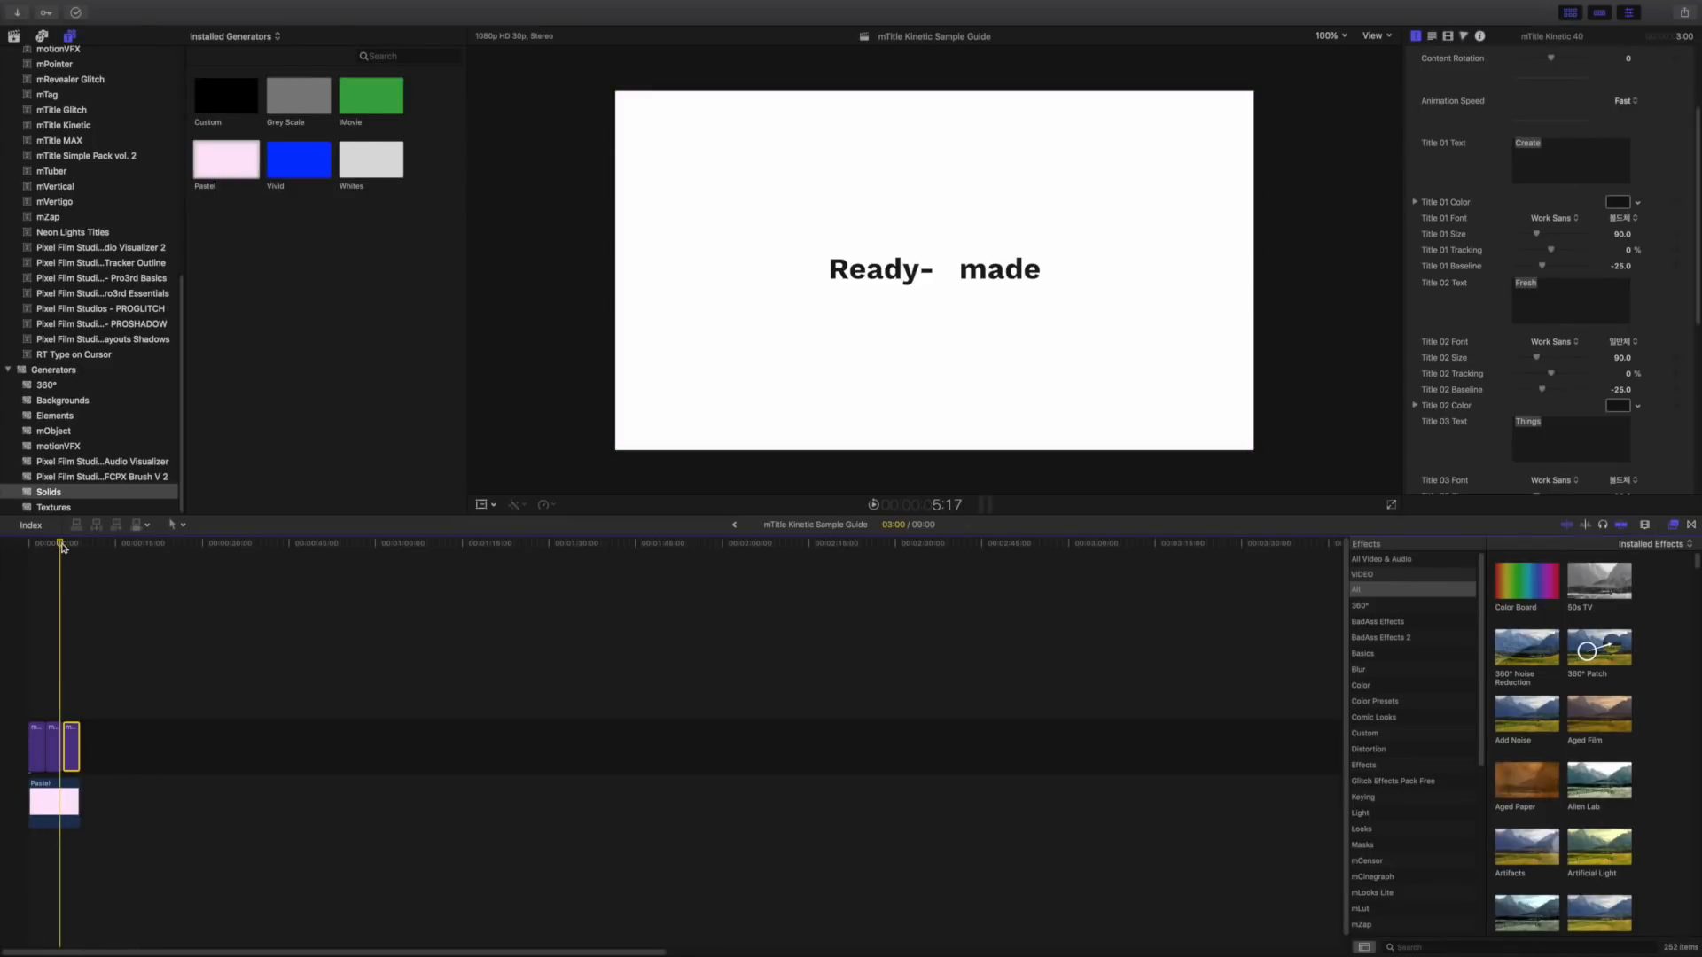
Scrub back through the sample titles, and play the Korean title over the Walking clip from the start of its timeline
{"action": "mouse_move", "coordinate": [63, 547]}
{"action": "left_mouse_down"}
{"action": "mouse_move", "coordinate": [29, 549]}
{"action": "mouse_move", "coordinate": [84, 547]}
{"action": "mouse_move", "coordinate": [18, 556]}
{"action": "mouse_move", "coordinate": [45, 549]}
{"action": "left_mouse_up"}
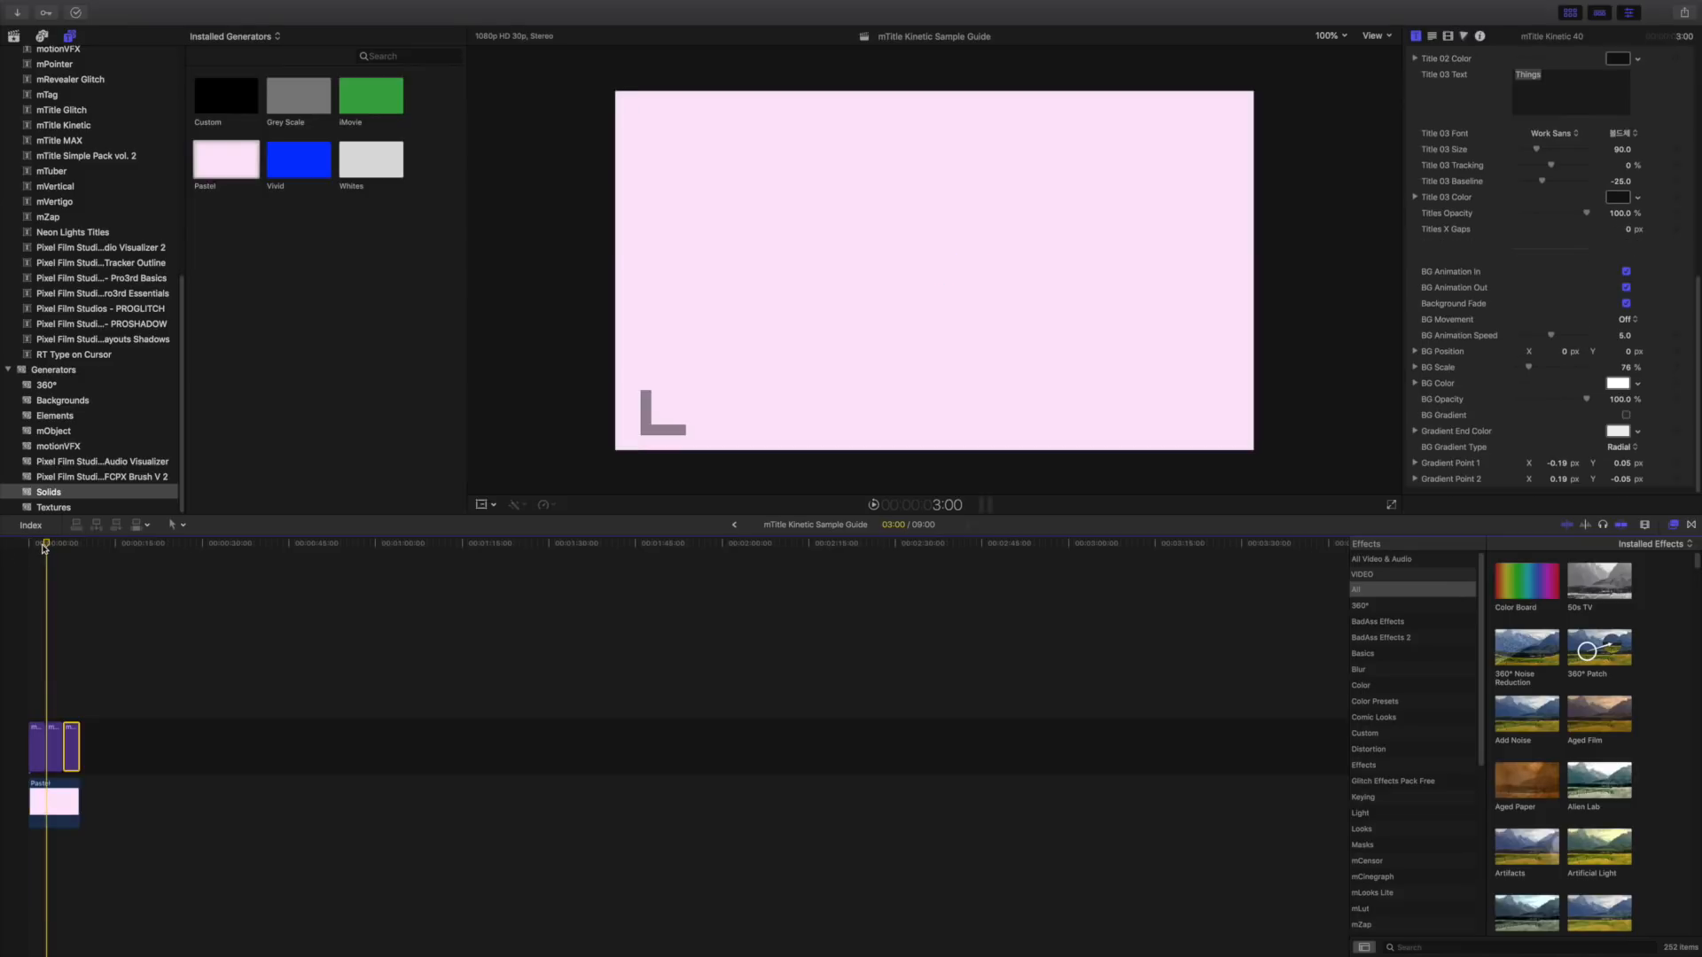
{"action": "left_click_drag", "start_coordinate": [53, 713], "coordinate": [31, 731]}
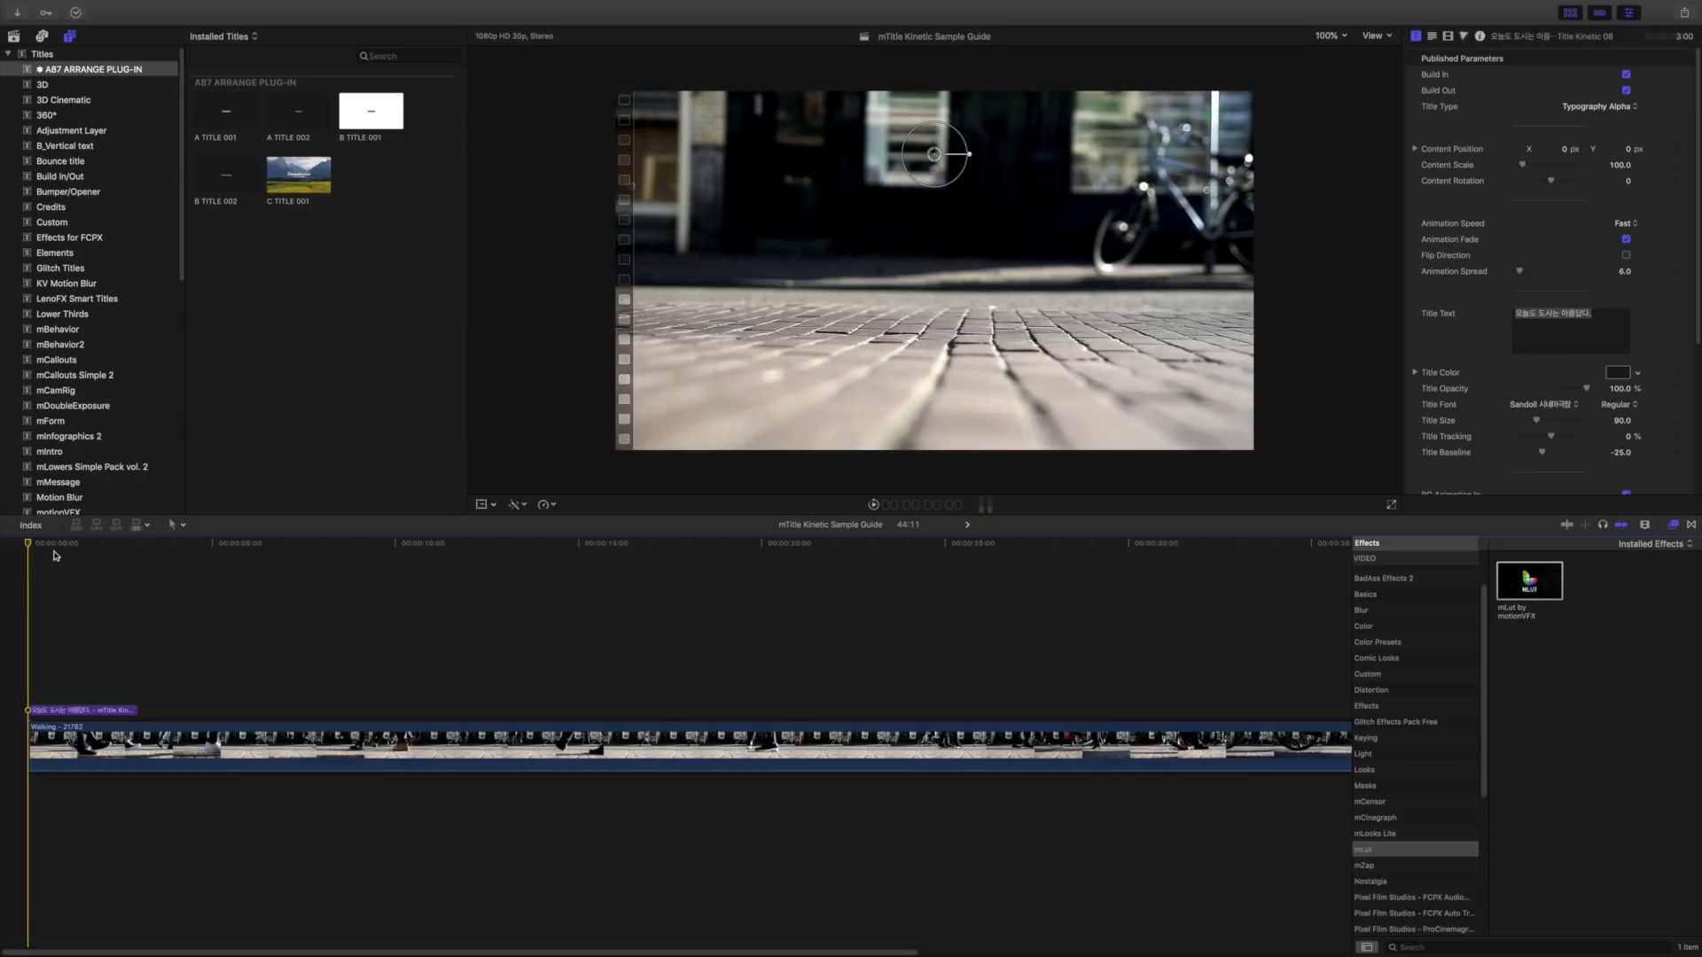
{"action": "mouse_move", "coordinate": [30, 548]}
{"action": "left_mouse_down"}
{"action": "mouse_move", "coordinate": [47, 549]}
{"action": "mouse_move", "coordinate": [29, 549]}
{"action": "left_mouse_up"}
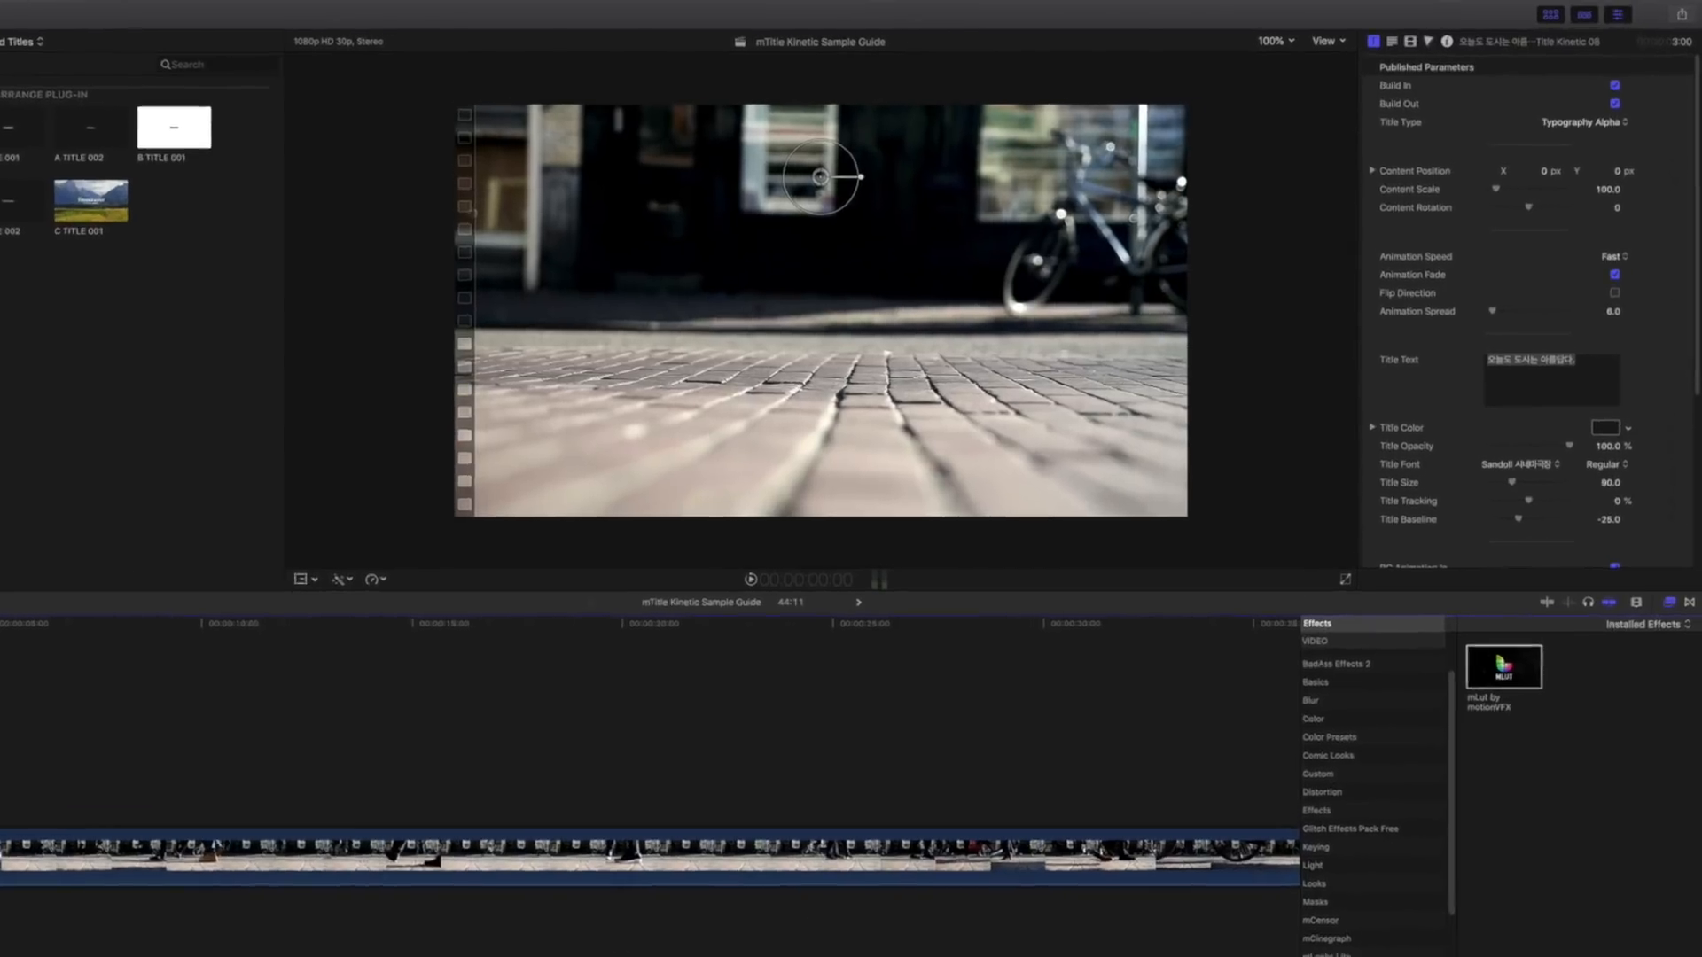
{"action": "key", "text": "space"}
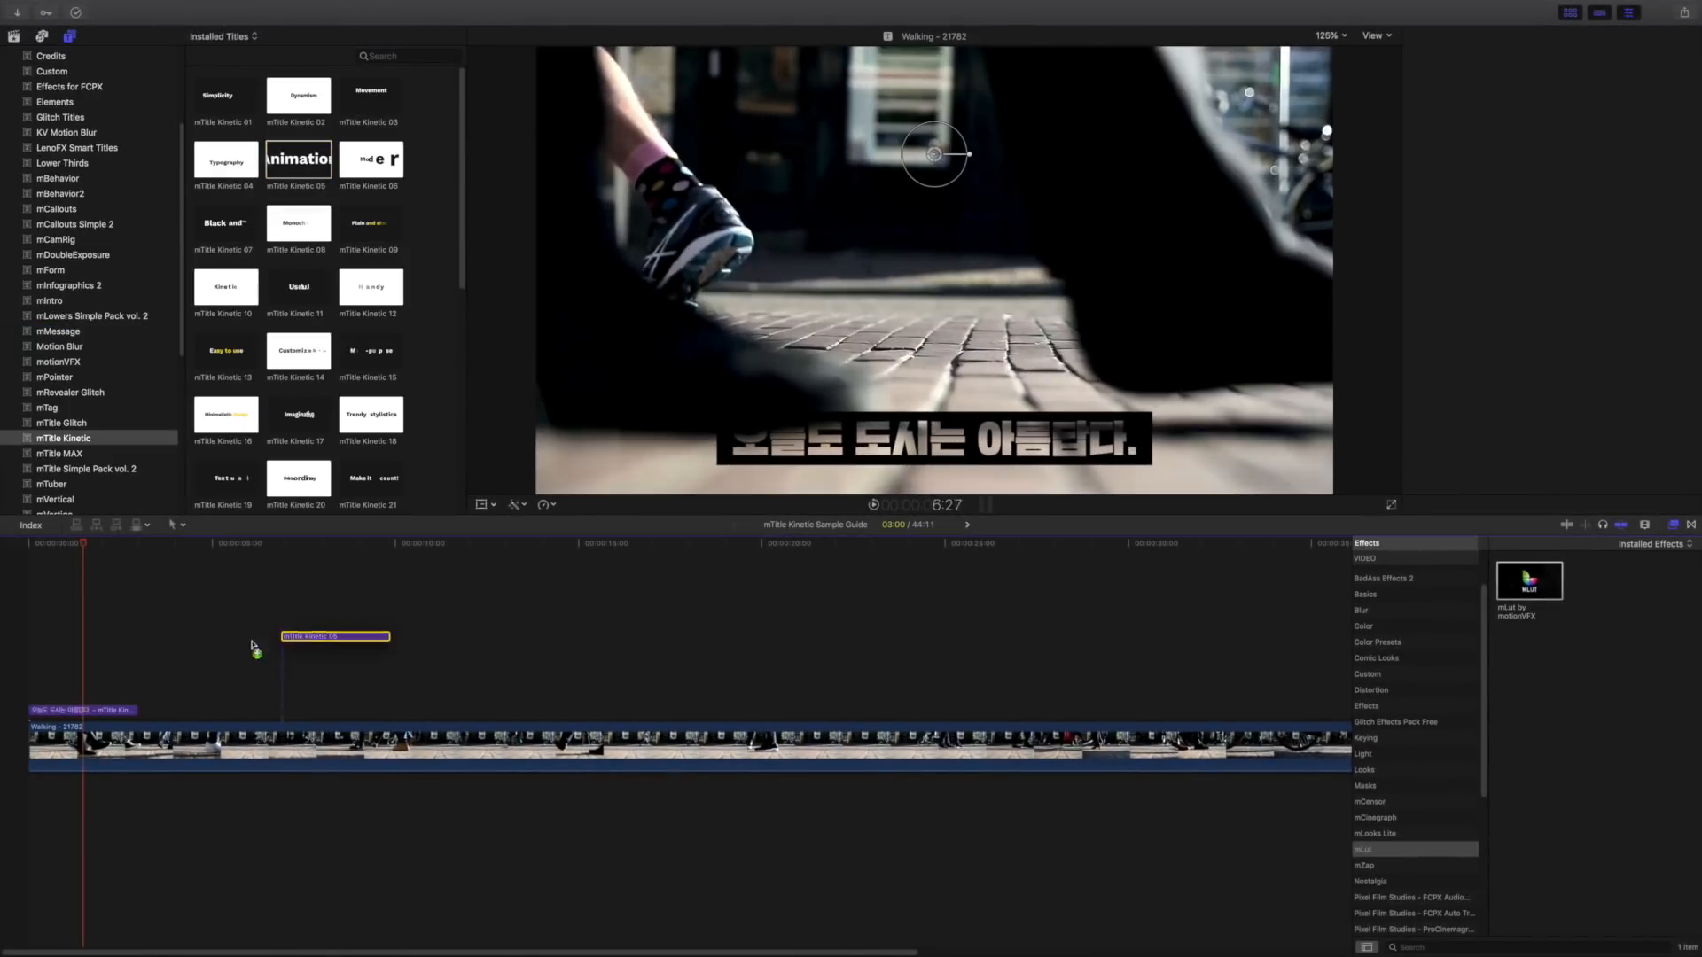
Place the mTitle Kinetic 05 title above the Walking clip at about 5:12, and park the playhead over it at 6:24
{"action": "left_click_drag", "start_coordinate": [254, 653], "coordinate": [226, 704]}
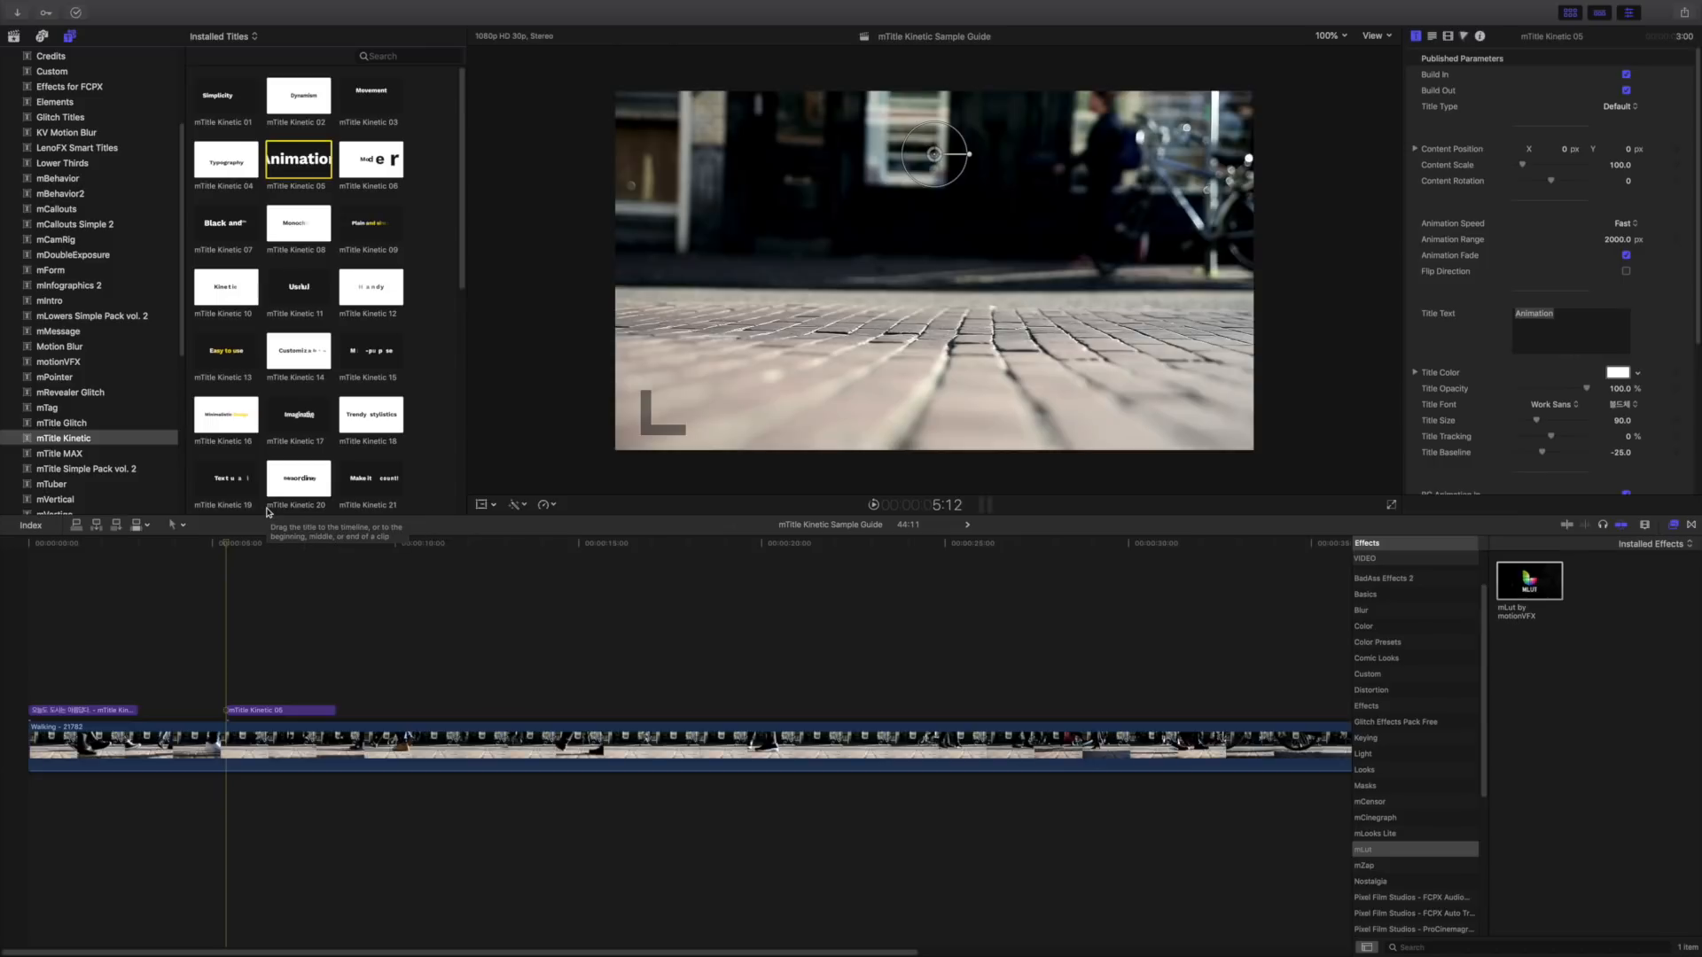
{"action": "left_click", "coordinate": [271, 590]}
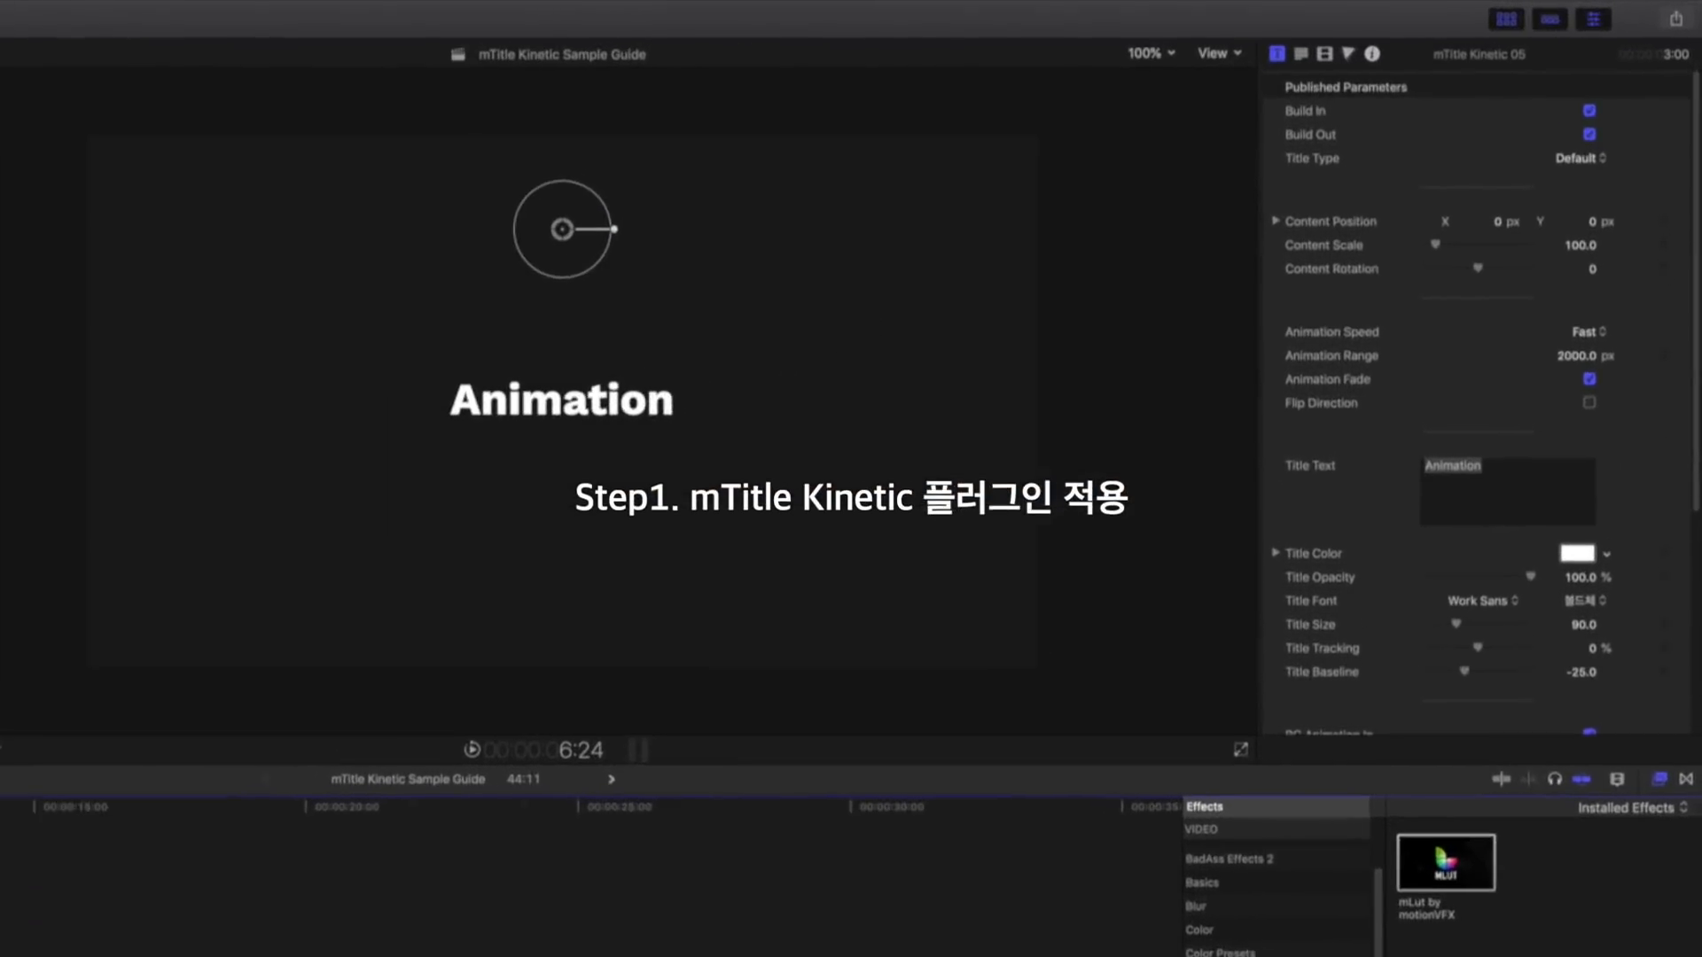
Set the mTitle Kinetic 05 title type to Typography Alpha and its Content Position Y to -0.4 px
{"action": "left_click", "coordinate": [1580, 161]}
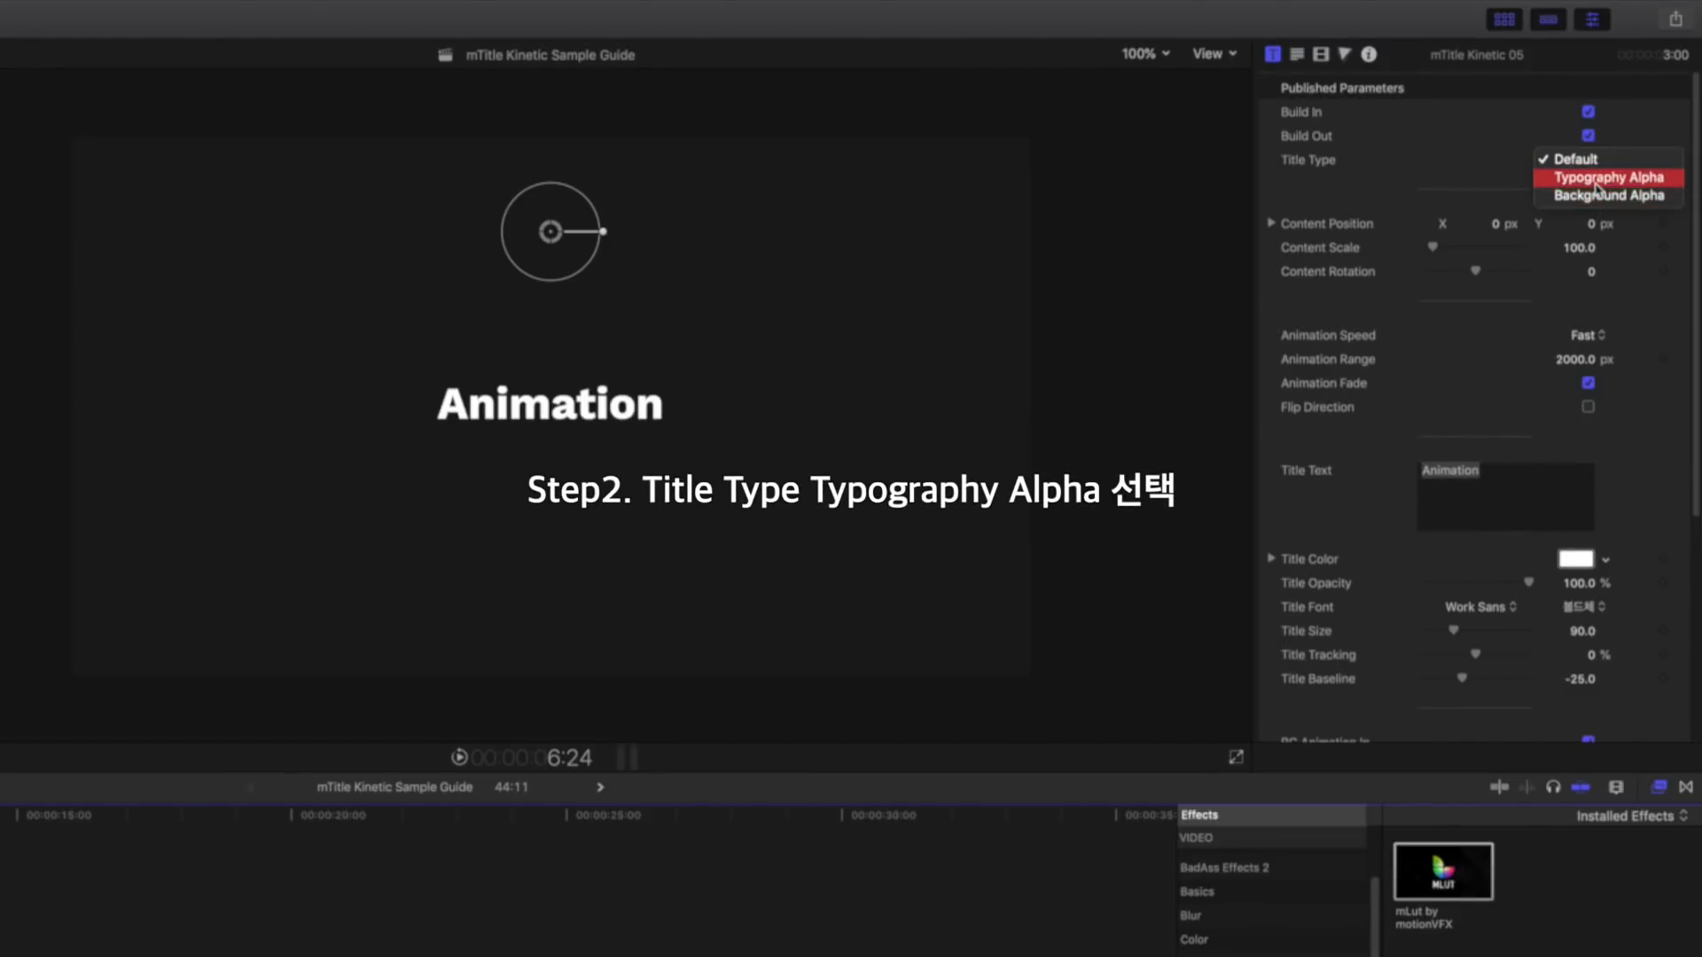
{"action": "left_click", "coordinate": [1598, 188]}
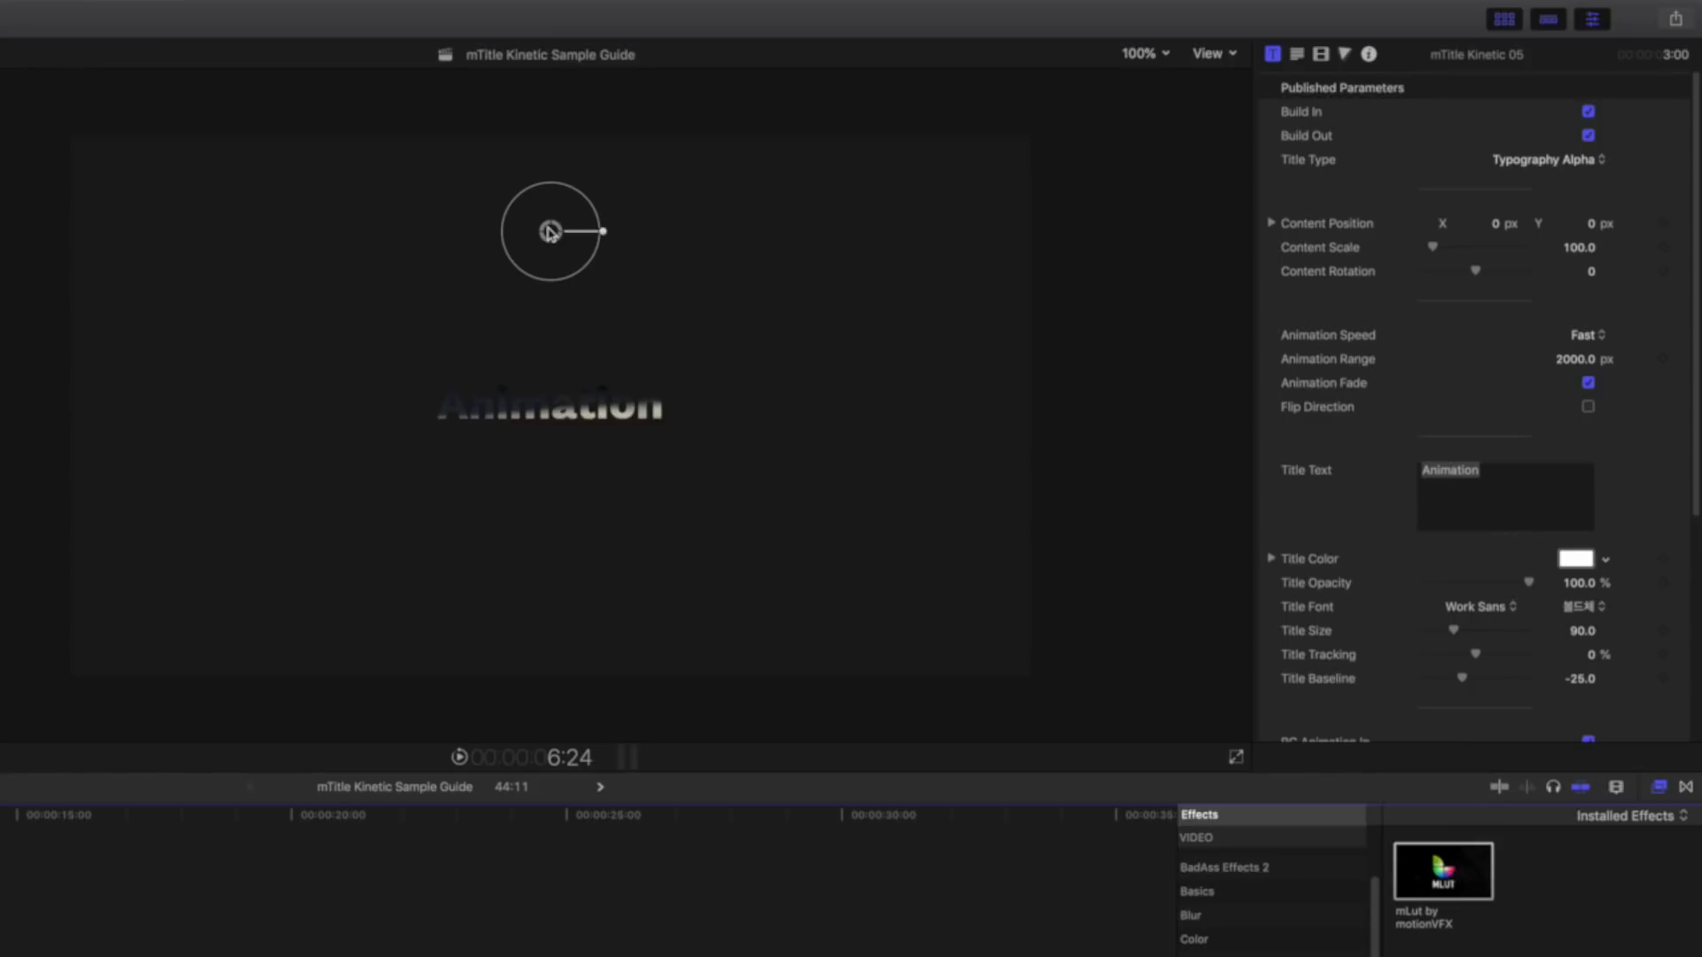
{"action": "left_click_drag", "start_coordinate": [1589, 227], "coordinate": [1589, 288]}
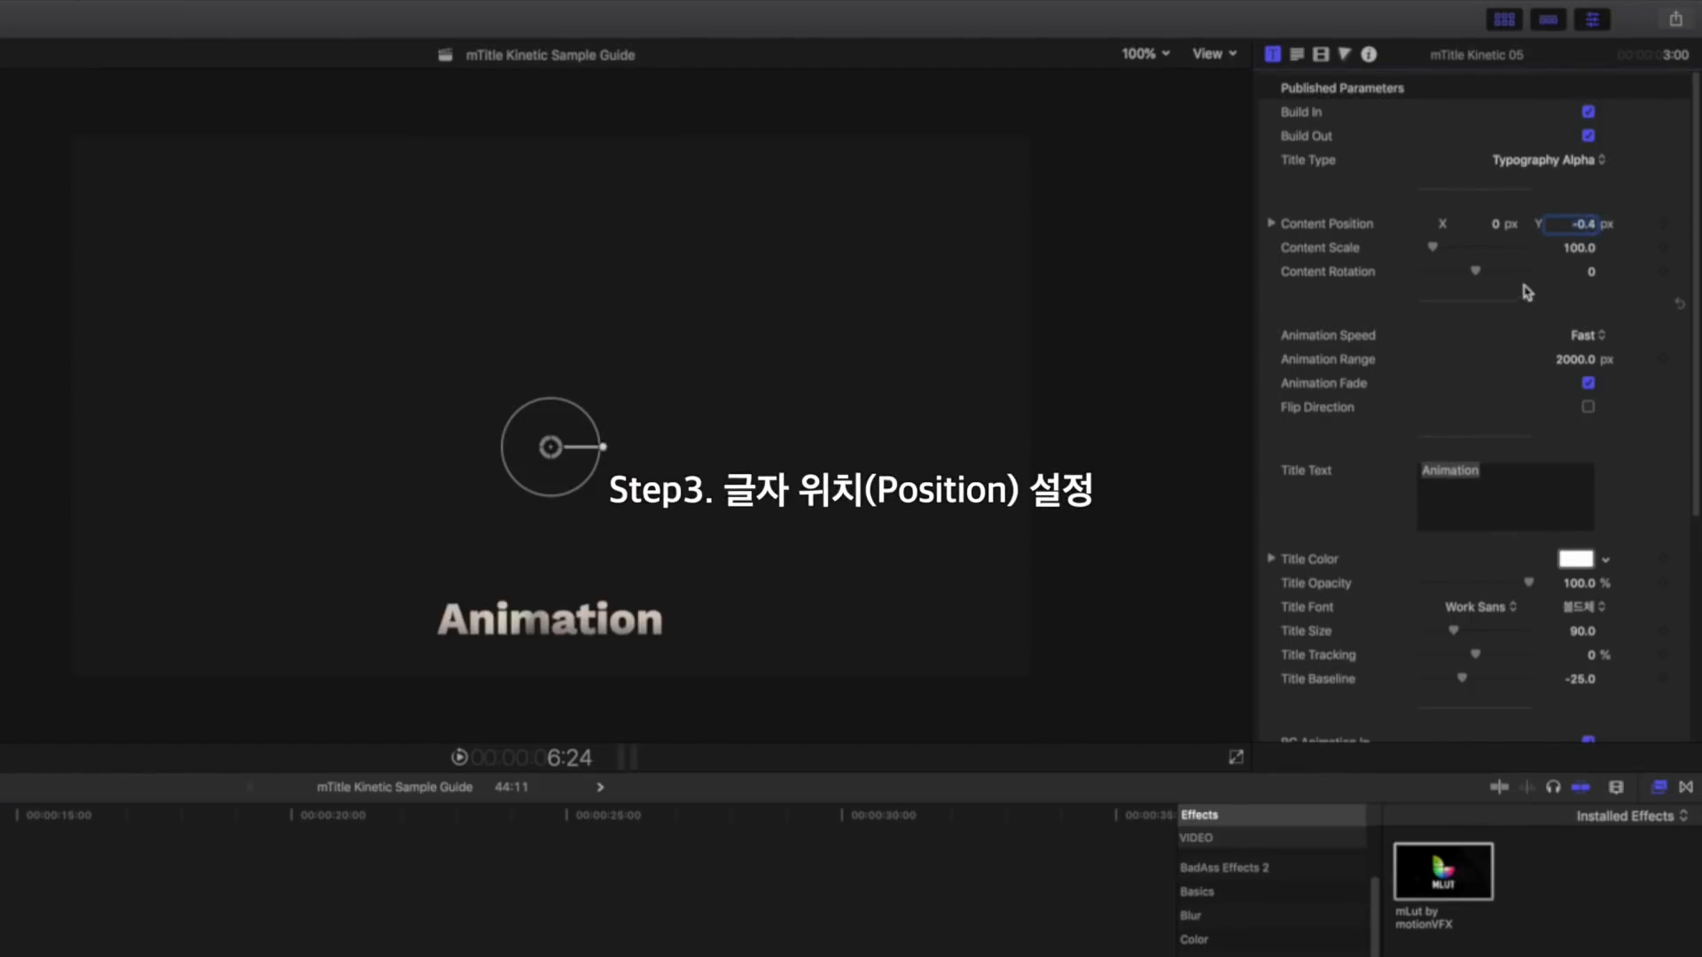
Shrink the title's background by setting its BG Scale to 21% in X and 8% in Y
{"action": "scroll", "coordinate": [1634, 460], "scroll_direction": "down", "scroll_amount": 1}
{"action": "scroll", "coordinate": [1634, 461], "scroll_direction": "down", "scroll_amount": 10}
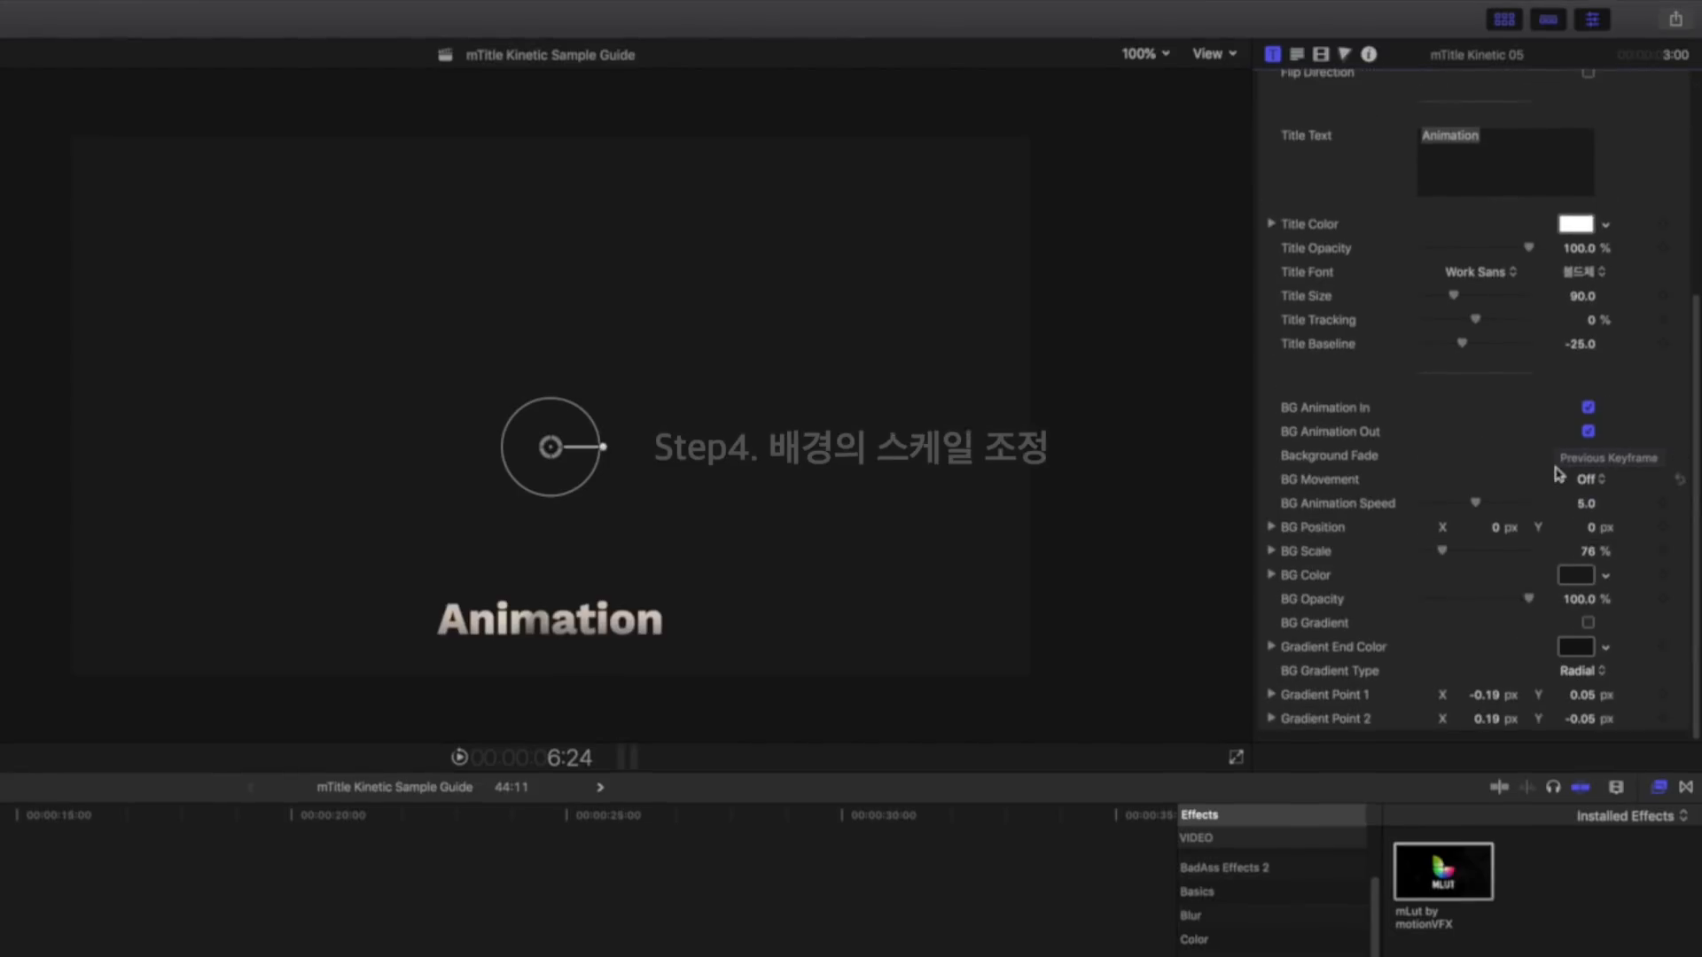
{"action": "left_click", "coordinate": [1271, 551]}
{"action": "left_click", "coordinate": [1582, 600]}
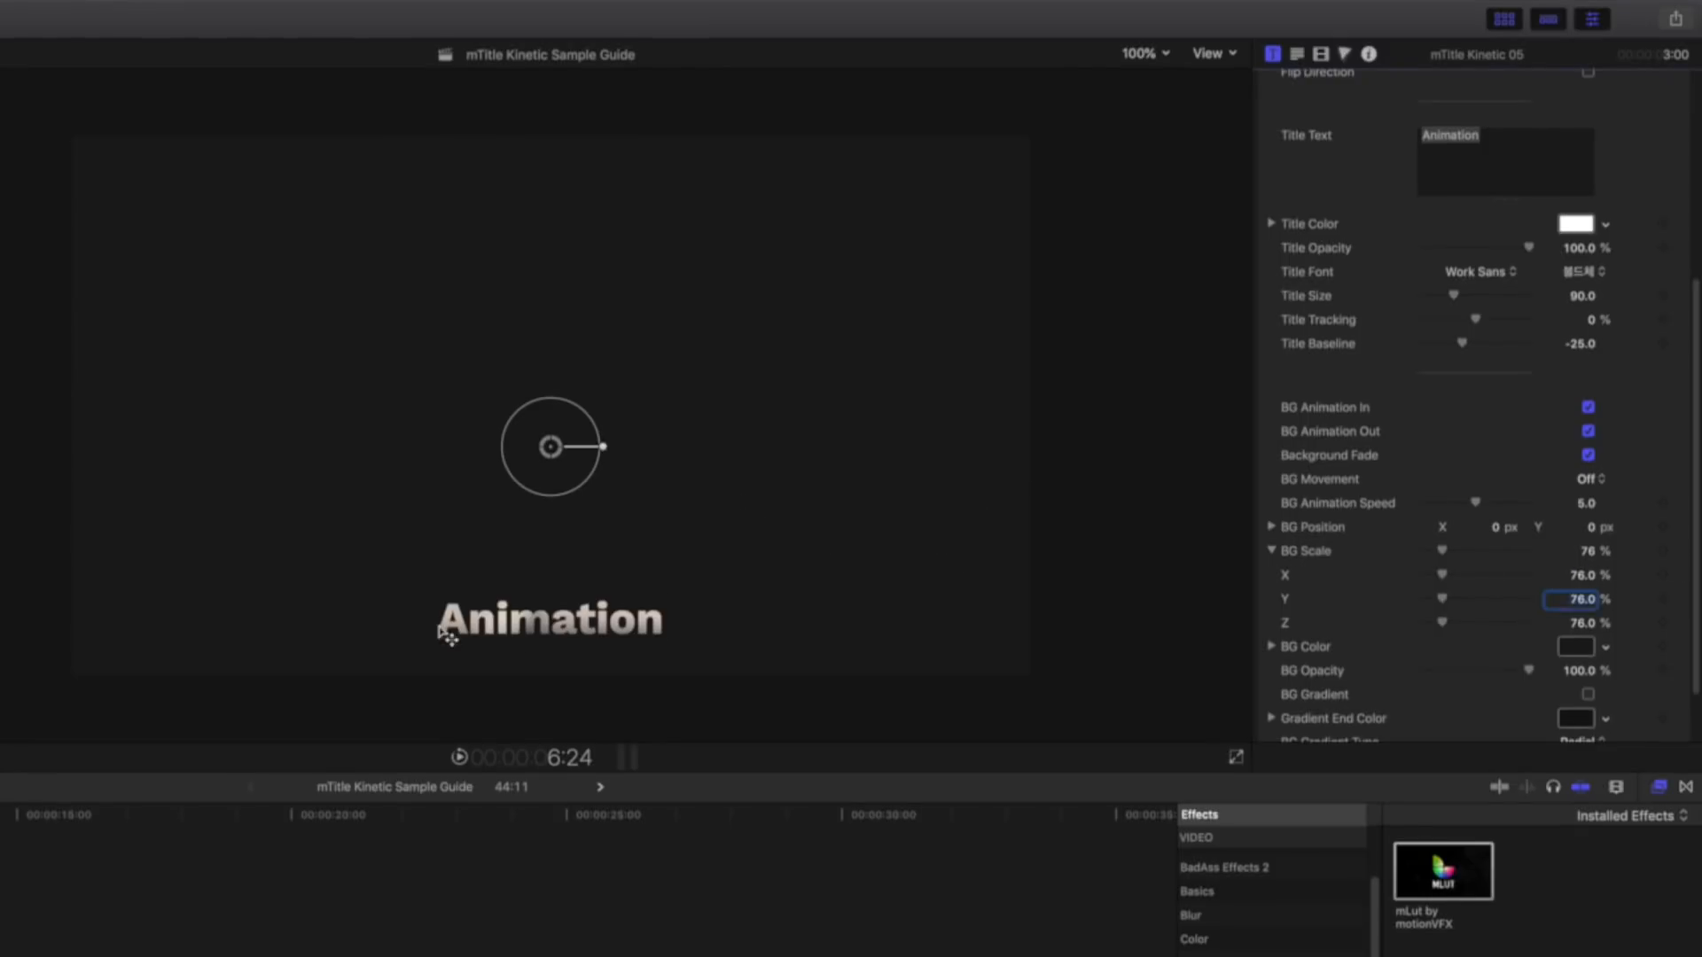
{"action": "left_click", "coordinate": [1582, 575]}
{"action": "type", "text": "31"}
{"action": "key", "text": "Return"}
{"action": "left_click_drag", "start_coordinate": [1583, 575], "coordinate": [1582, 606]}
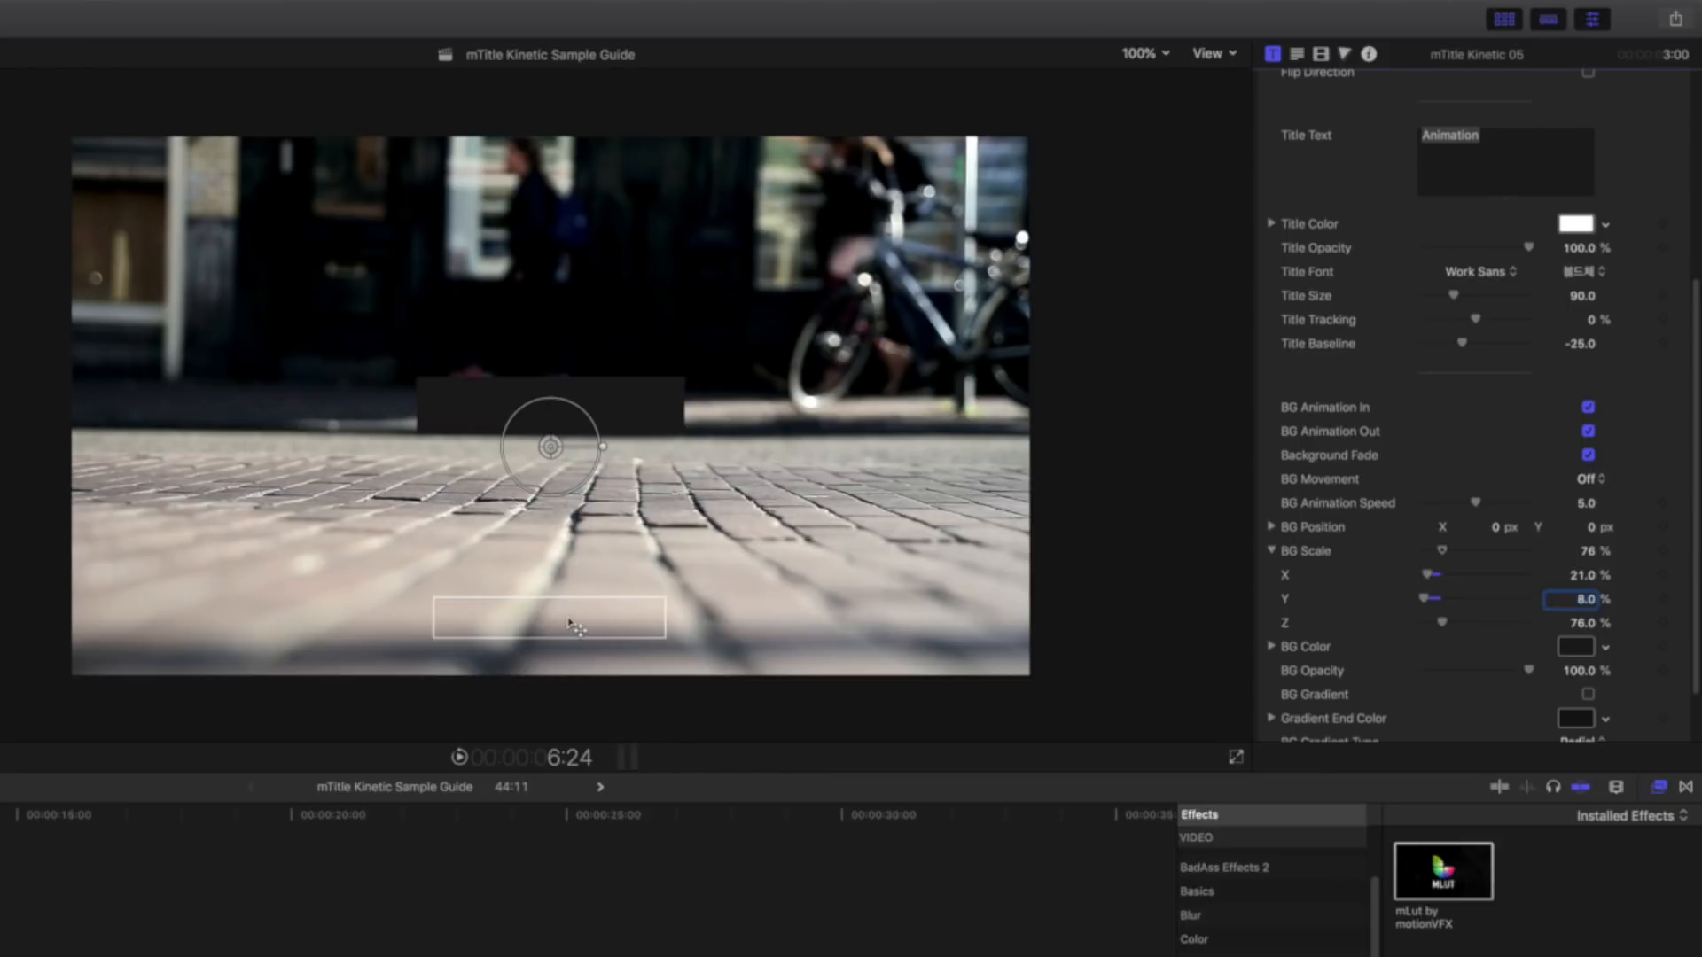
Lower the background bar behind the Animation text by setting its BG Position Y to -39.5 px
{"action": "left_click", "coordinate": [1296, 54]}
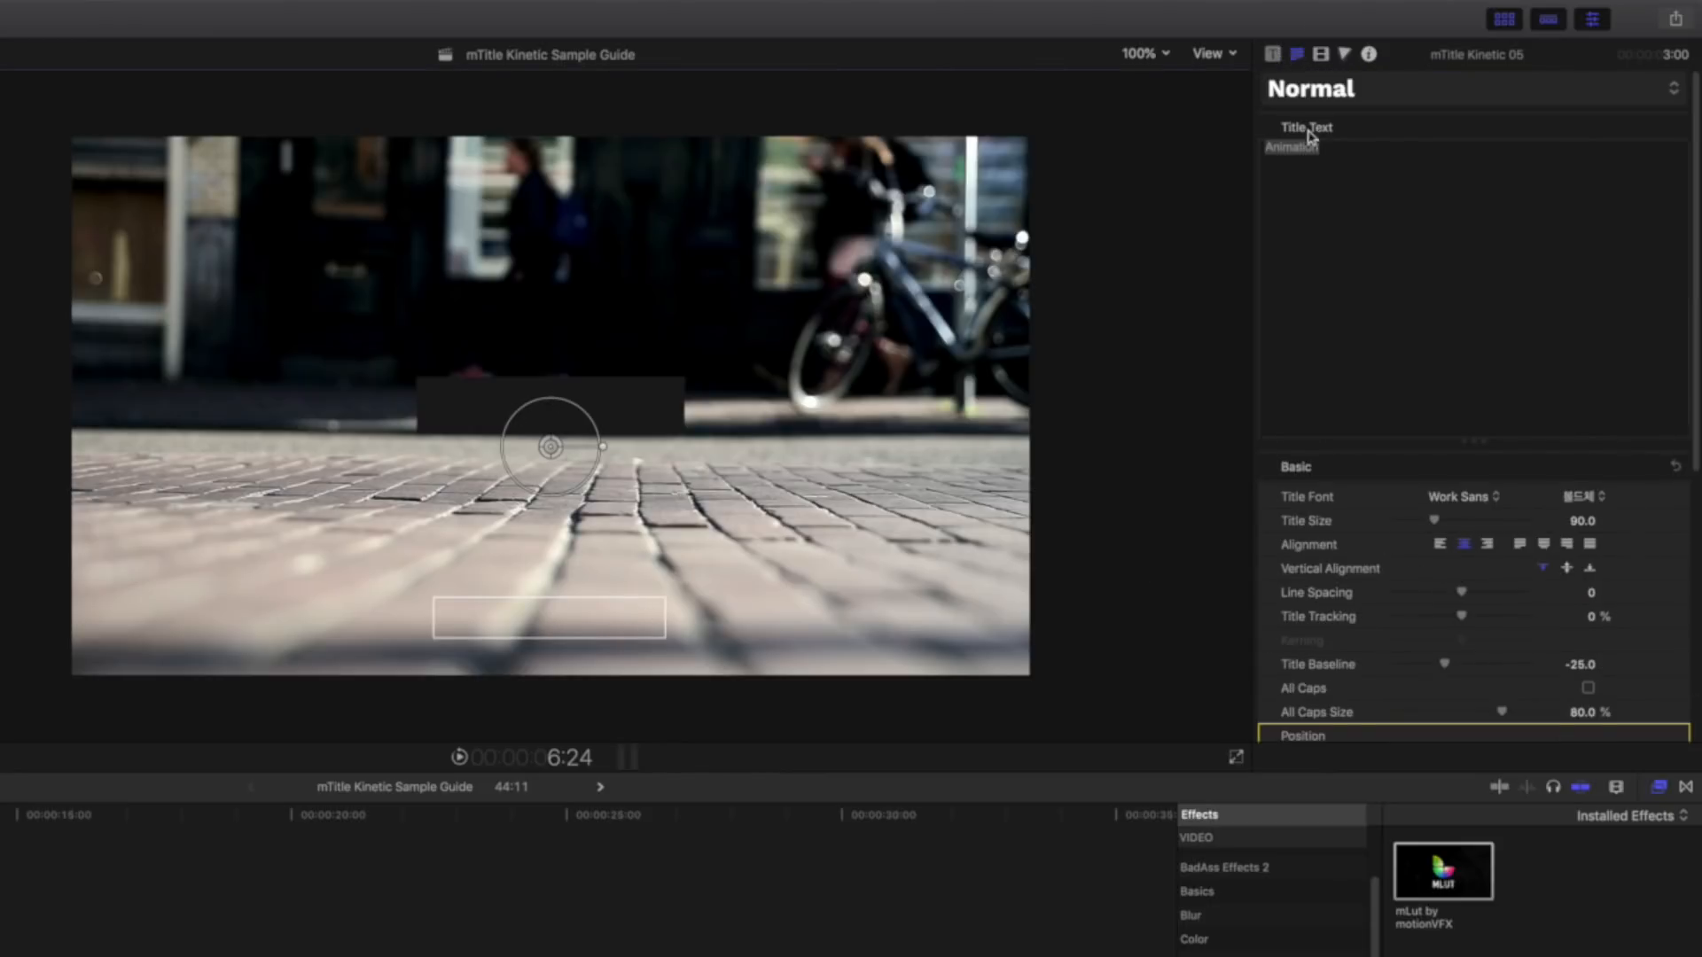
{"action": "left_click", "coordinate": [1273, 54]}
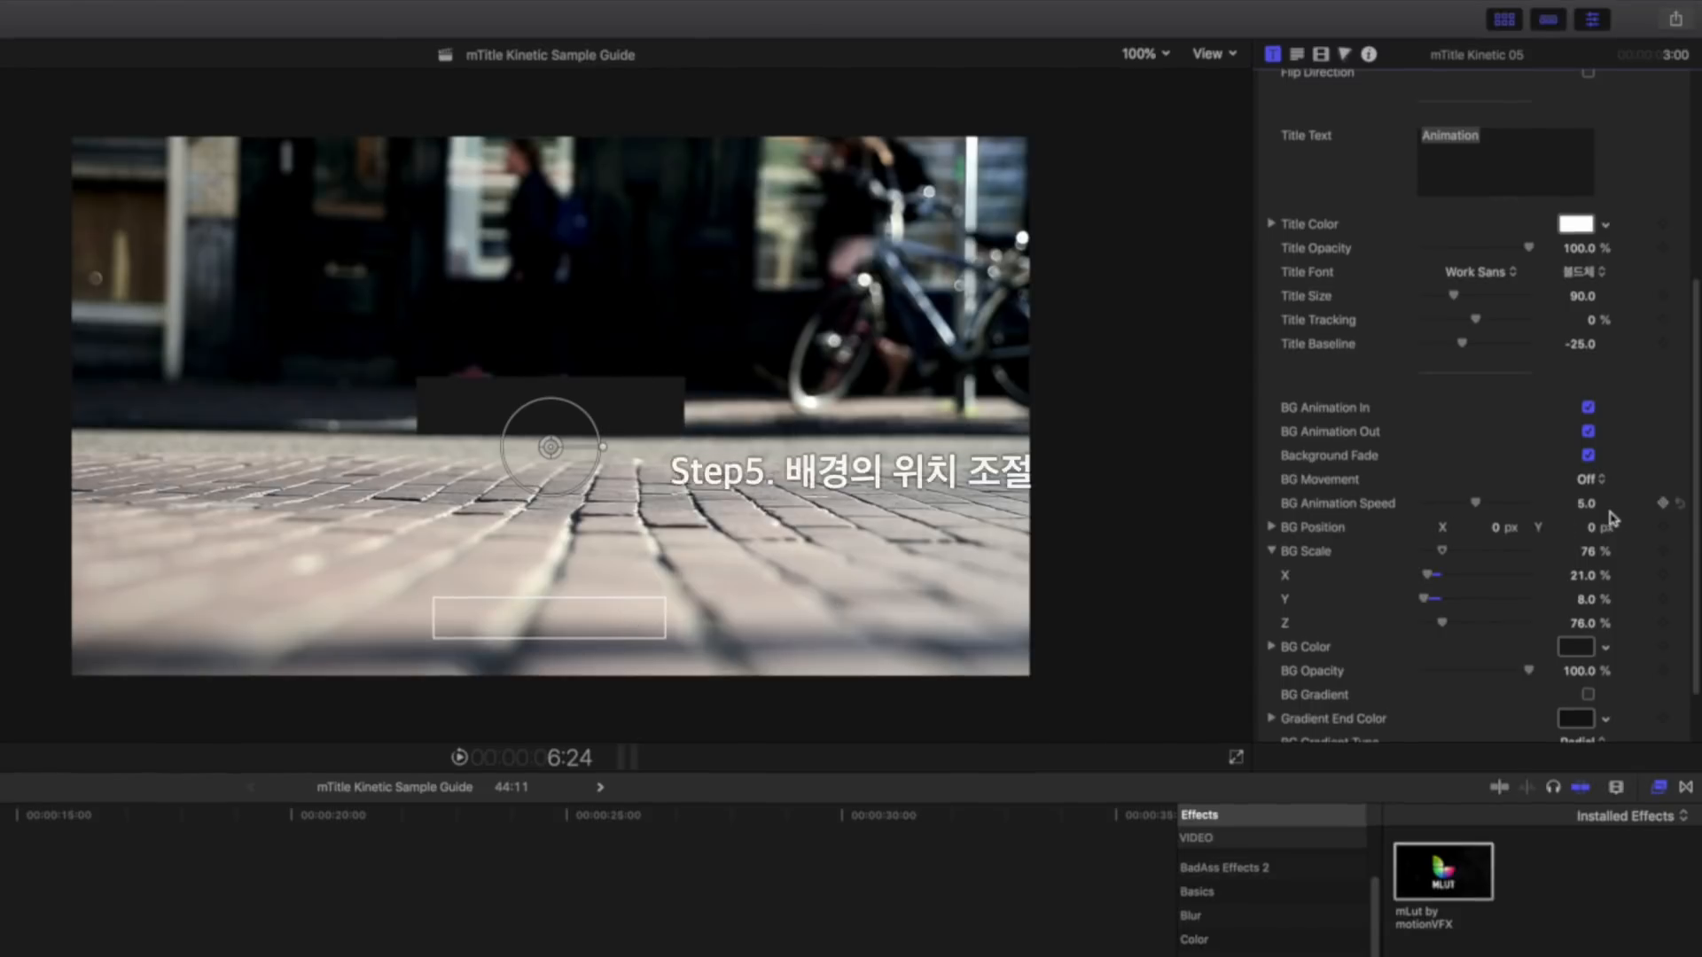
{"action": "left_click_drag", "start_coordinate": [1591, 527], "coordinate": [1591, 634]}
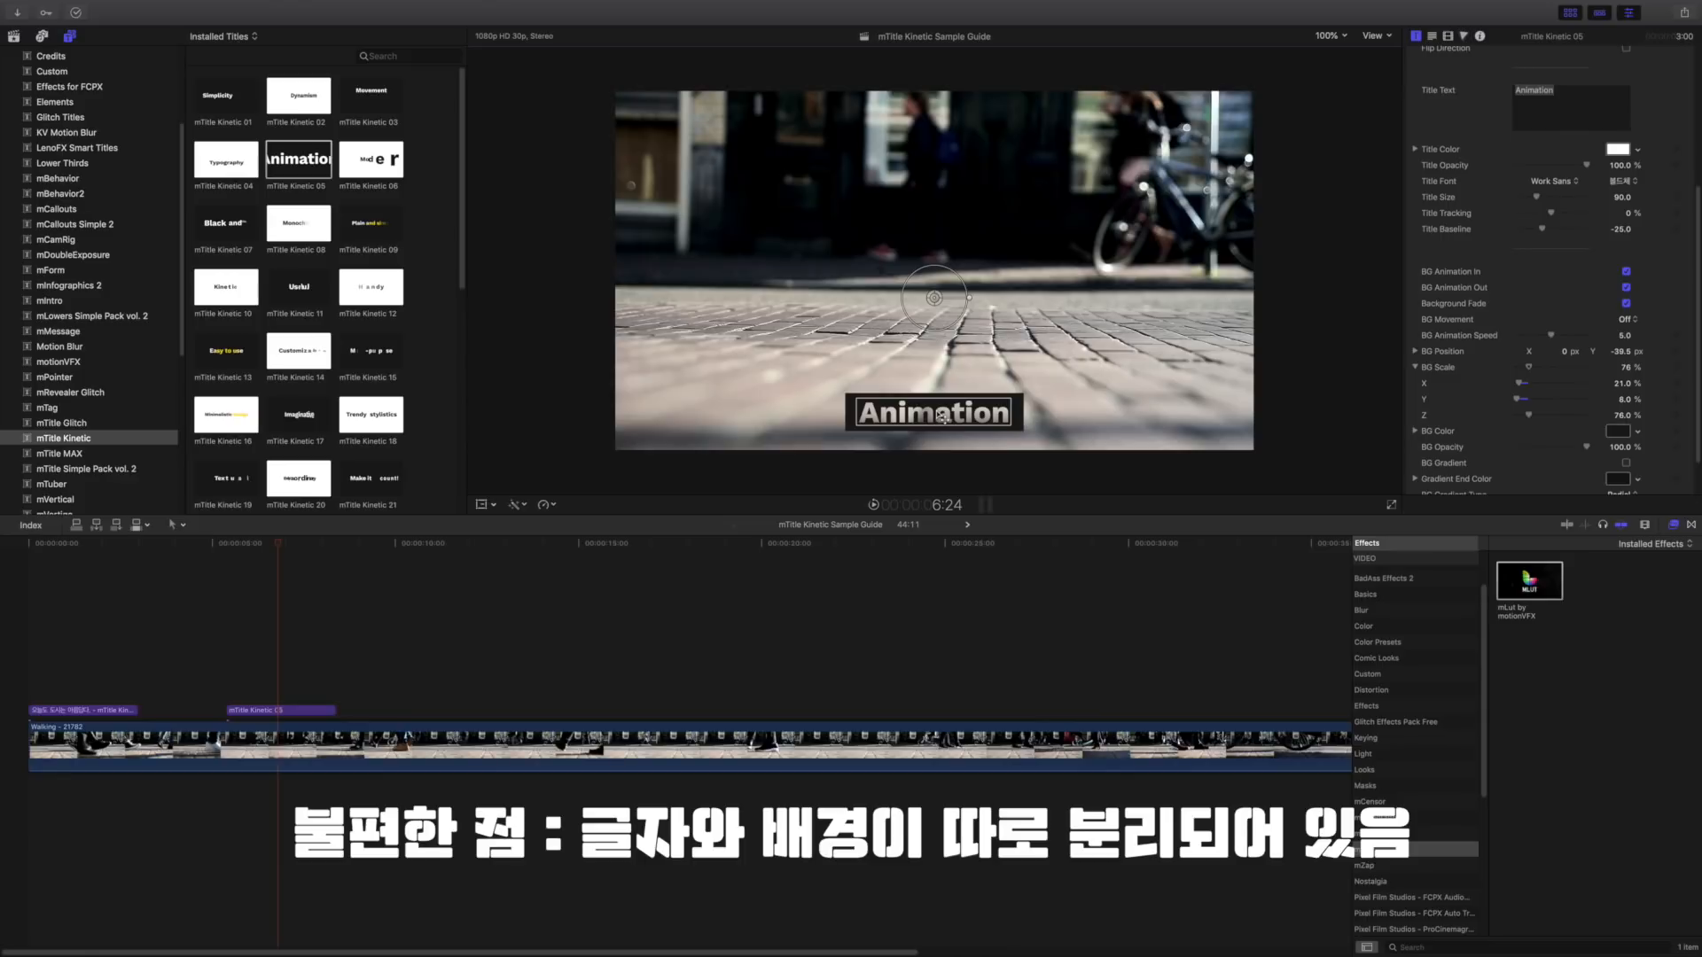
Move the title text up to a Content Position Y of -0.25 px, and raise the background bar to sit behind it
{"action": "left_click_drag", "start_coordinate": [932, 310], "coordinate": [933, 243]}
{"action": "scroll", "coordinate": [1563, 388], "scroll_direction": "down", "scroll_amount": 1}
{"action": "left_click_drag", "start_coordinate": [1622, 393], "coordinate": [1661, 345]}
Set the title's Content Position X to 0 px and deselect its text in the viewer
{"action": "scroll", "coordinate": [1582, 336], "scroll_direction": "up", "scroll_amount": 5}
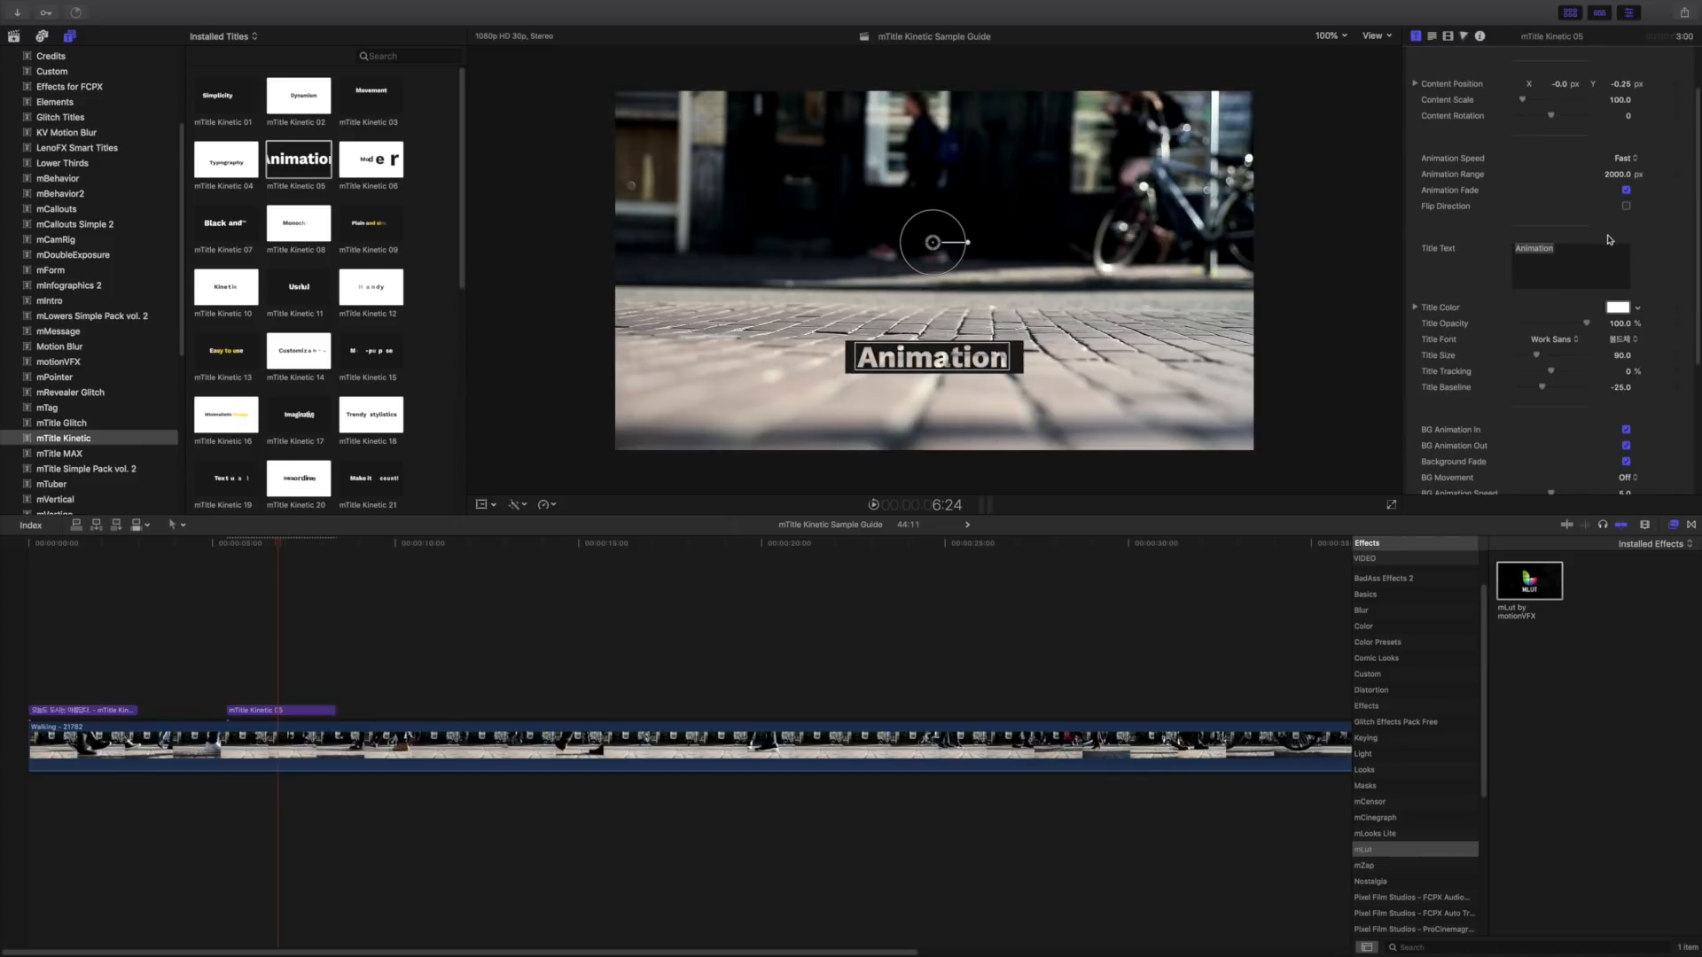
{"action": "left_click_drag", "start_coordinate": [1561, 86], "coordinate": [1565, 86]}
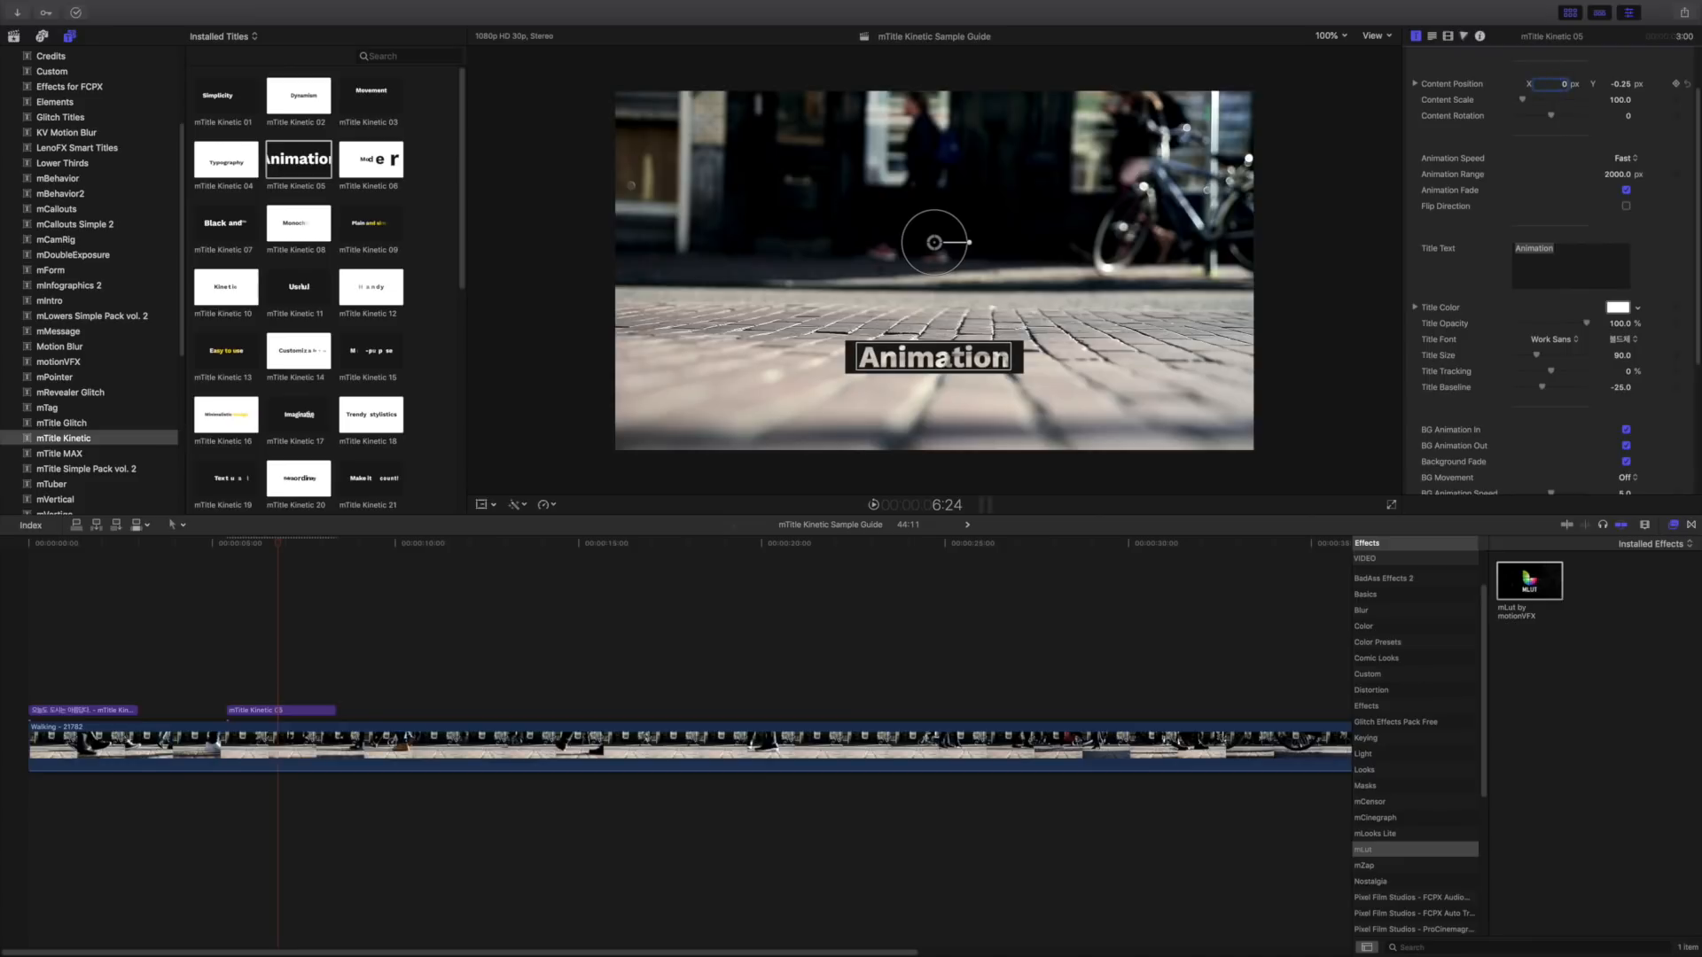
{"action": "left_click", "coordinate": [1061, 471]}
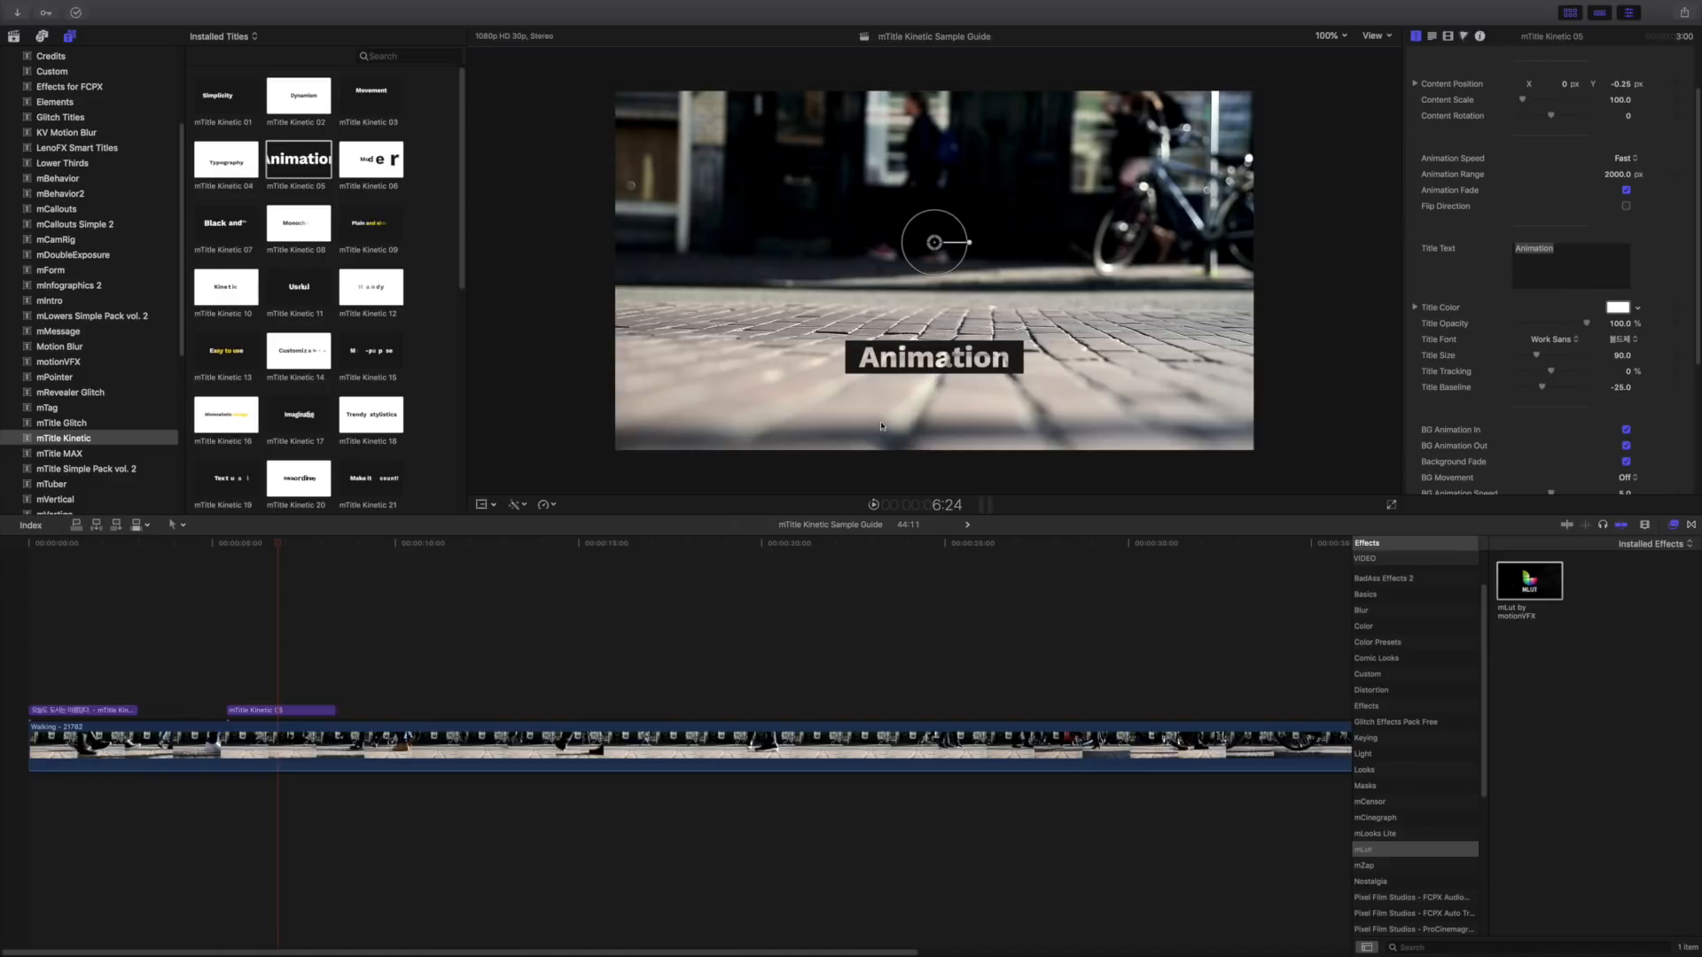
Play the mTitle Kinetic 05 title from its start over the Walking clip, and browse to the end of the mTitle Kinetic presets
{"action": "left_click", "coordinate": [233, 656]}
{"action": "key", "text": "space"}
{"action": "key", "text": "space"}
{"action": "left_click", "coordinate": [228, 654]}
{"action": "key", "text": "space"}
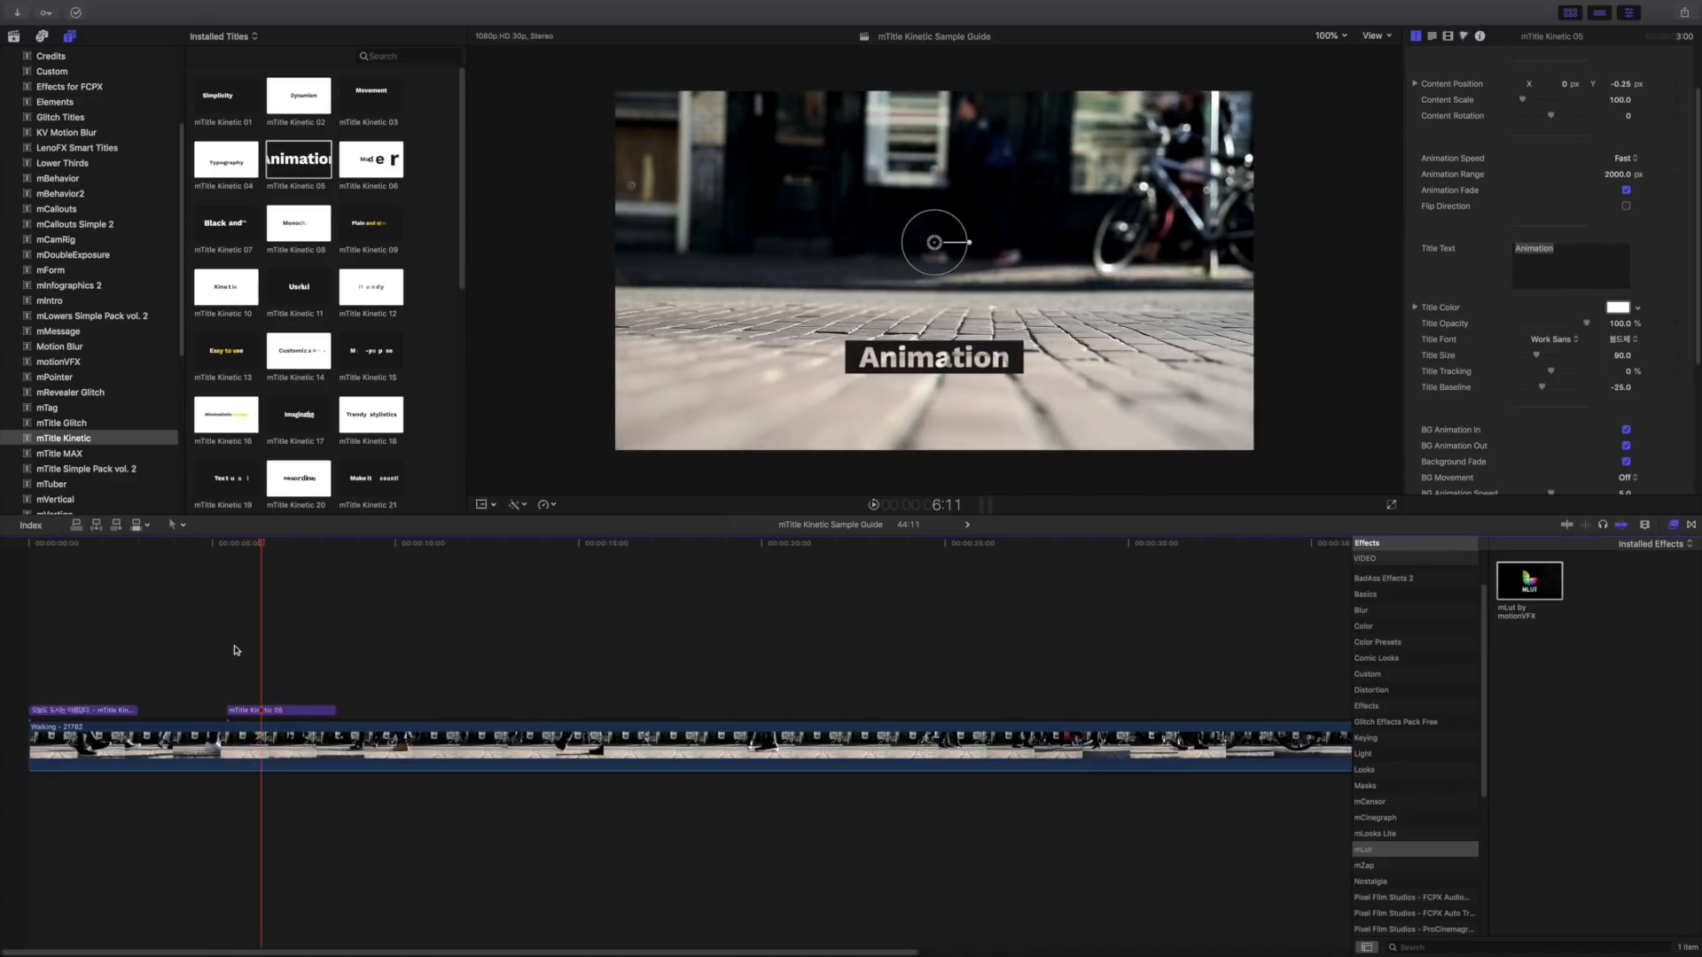
{"action": "left_click", "coordinate": [235, 652]}
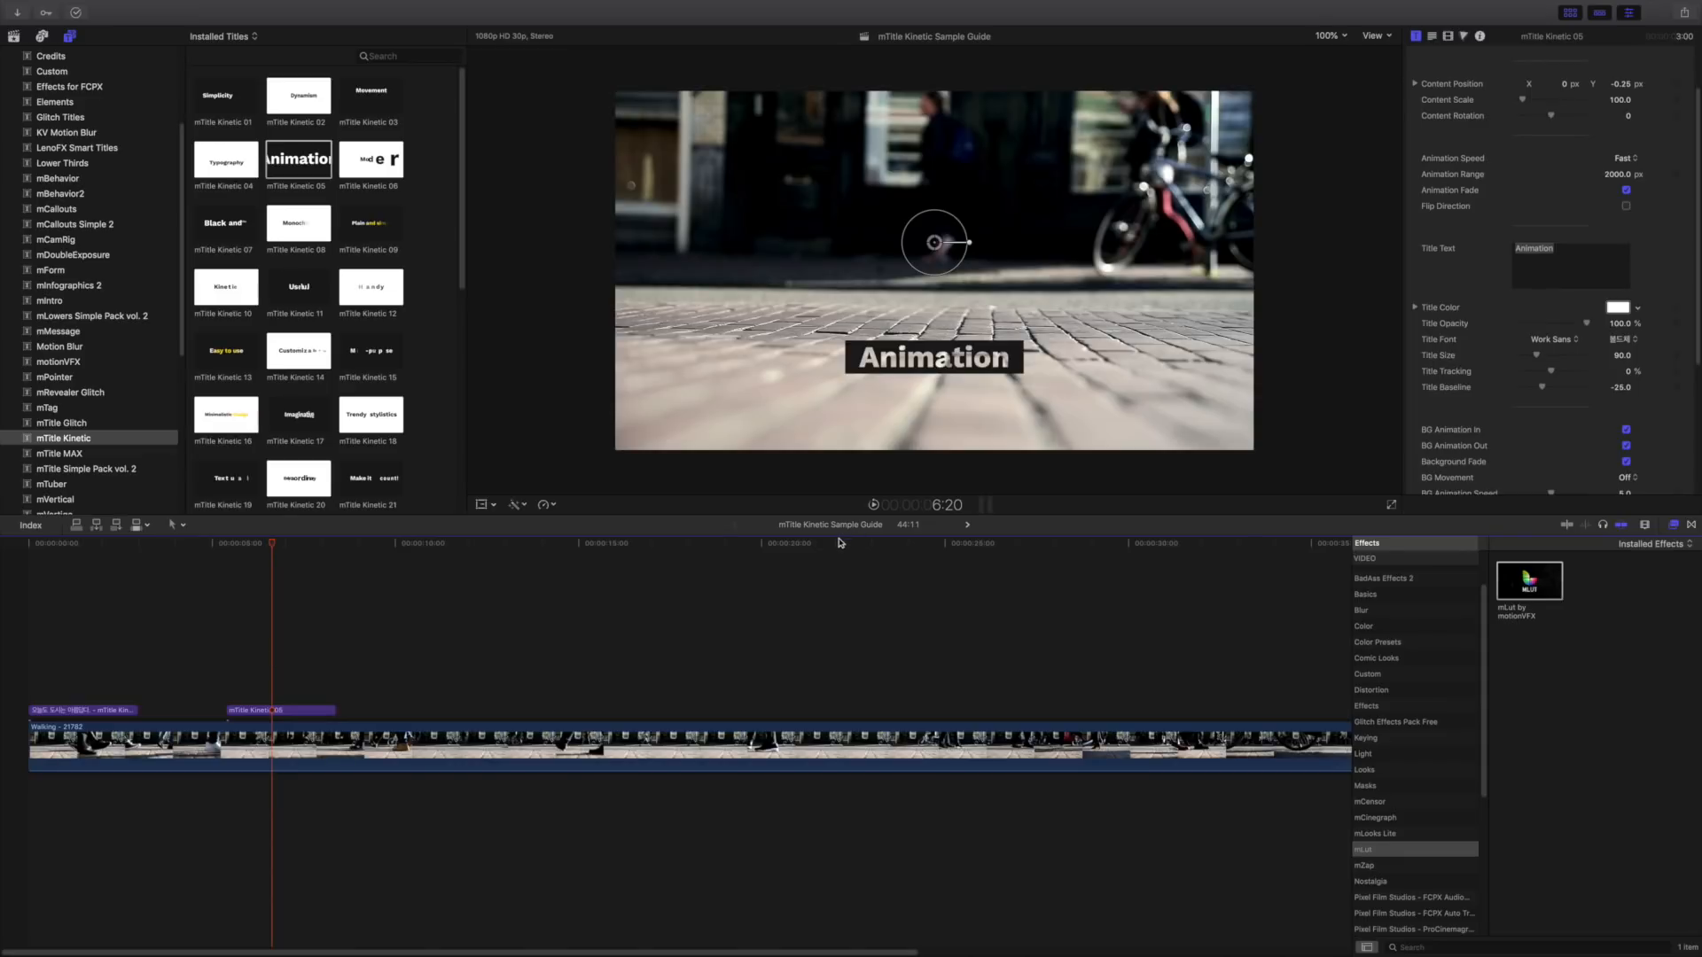
{"action": "scroll", "coordinate": [314, 470], "scroll_direction": "down", "scroll_amount": 10}
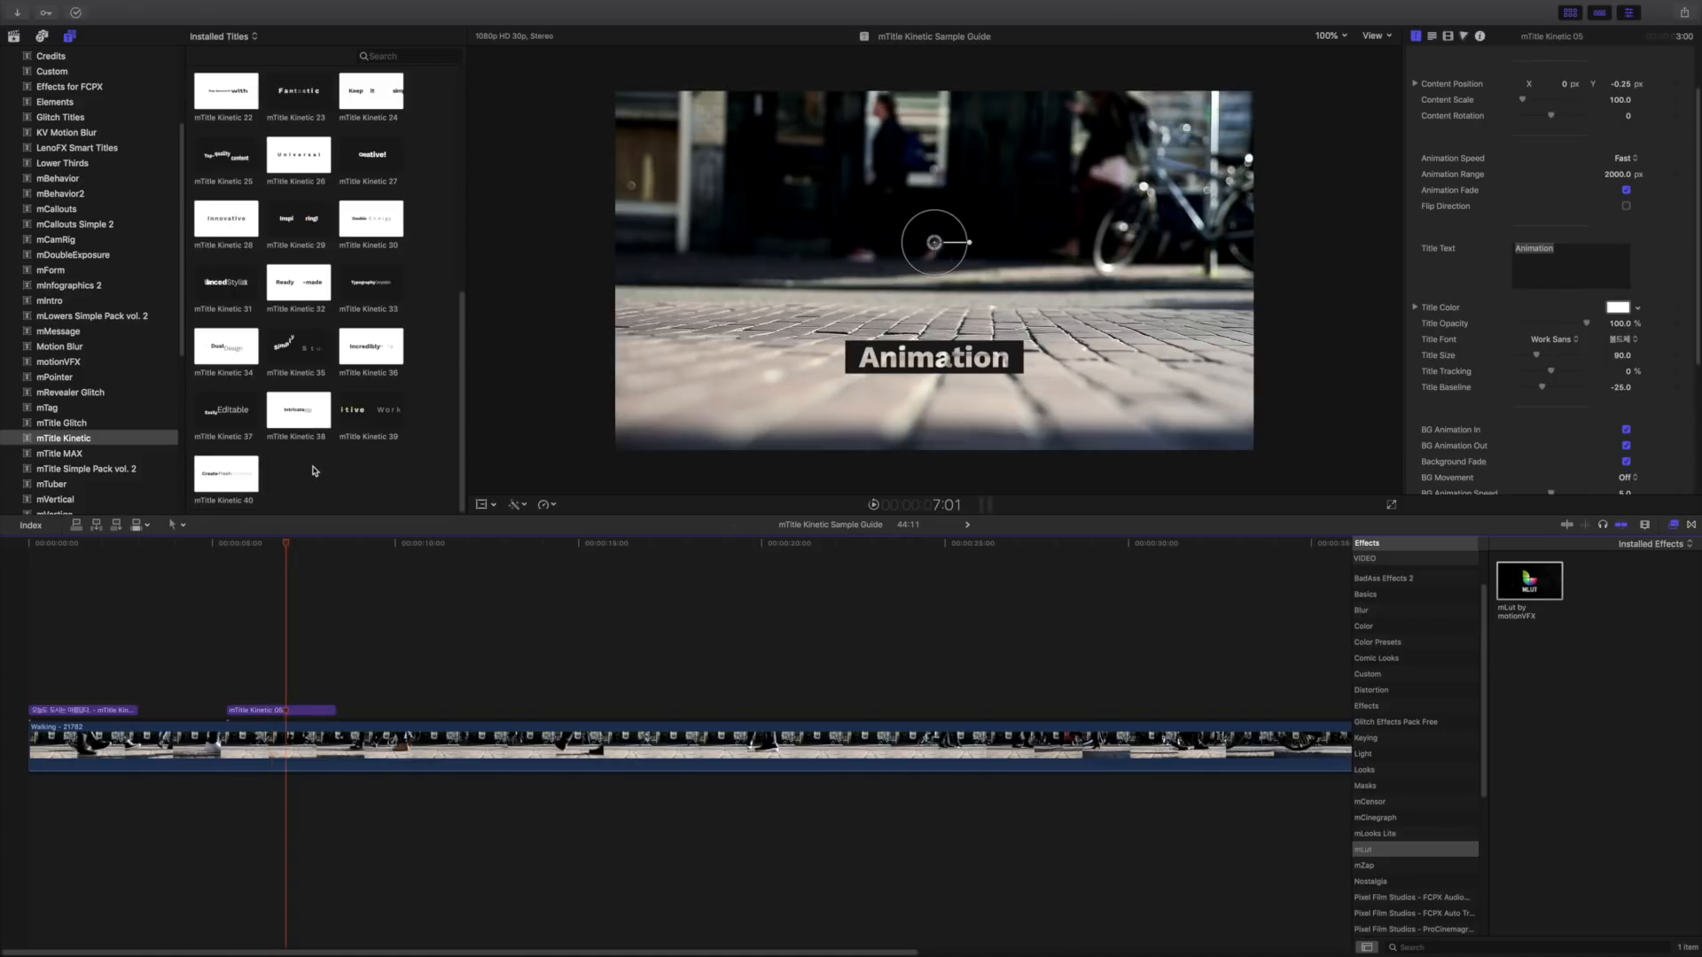